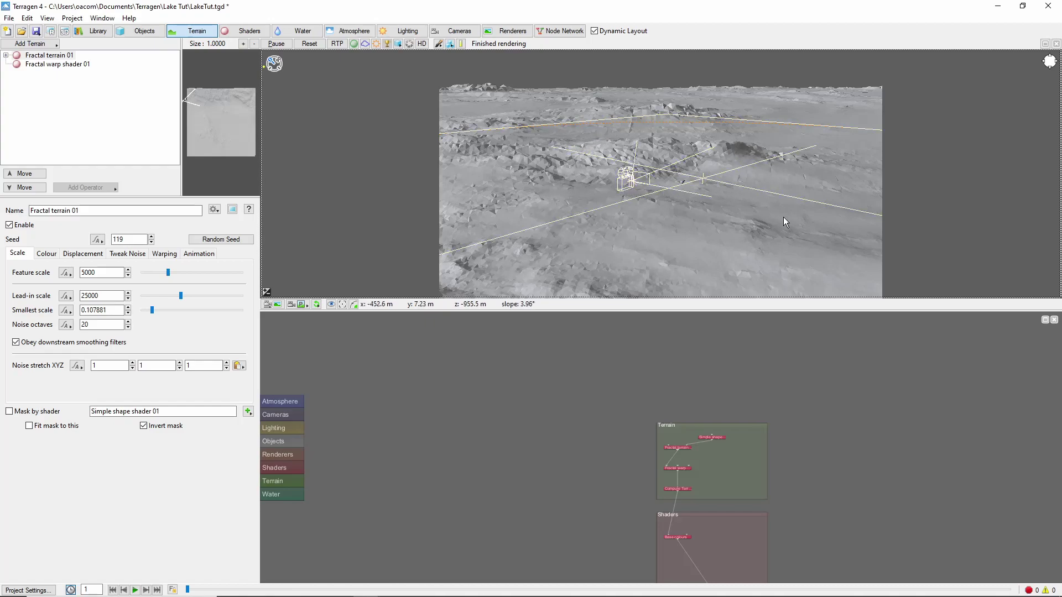
- Orbit the preview, then view Fractal terrain 01 through the current render camera
right_click_drag(615, 211, 702, 233)
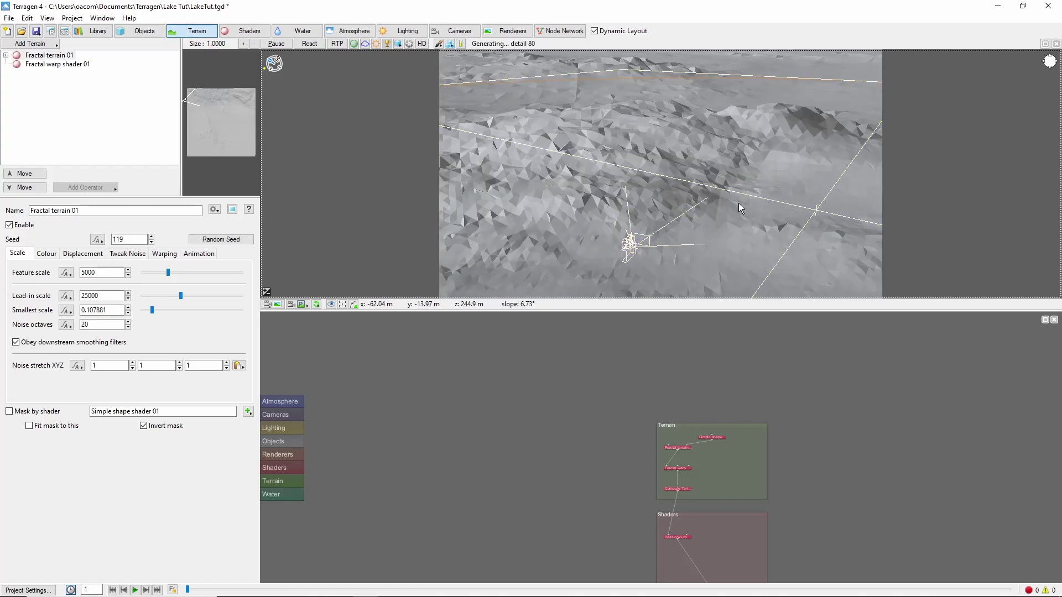
left_click(298, 305)
left_click(365, 307)
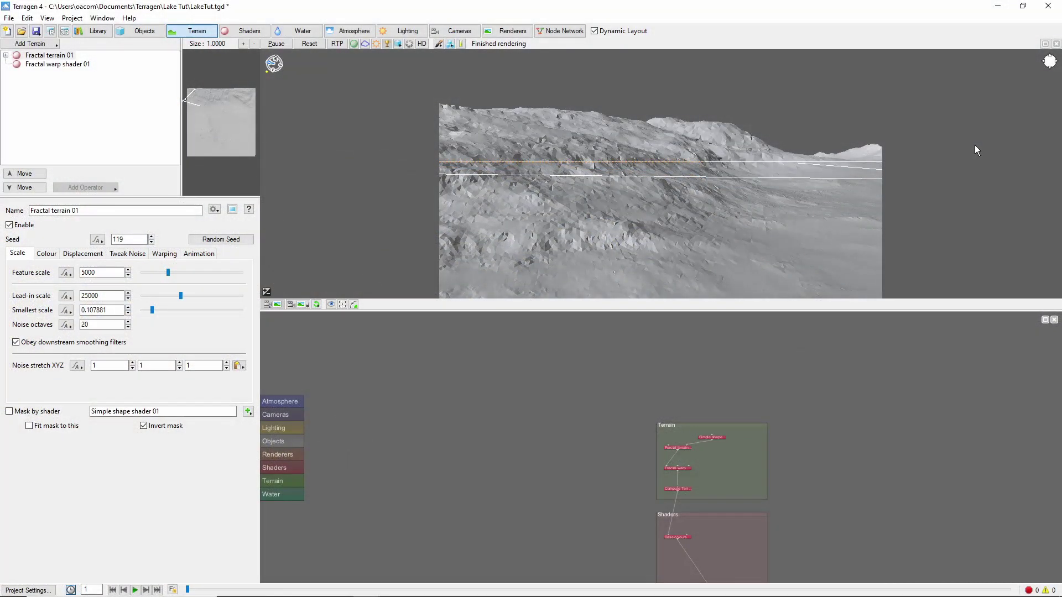
- Copy the terrain altitude at a picked point in the preview
left_click(595, 243)
right_click(596, 247)
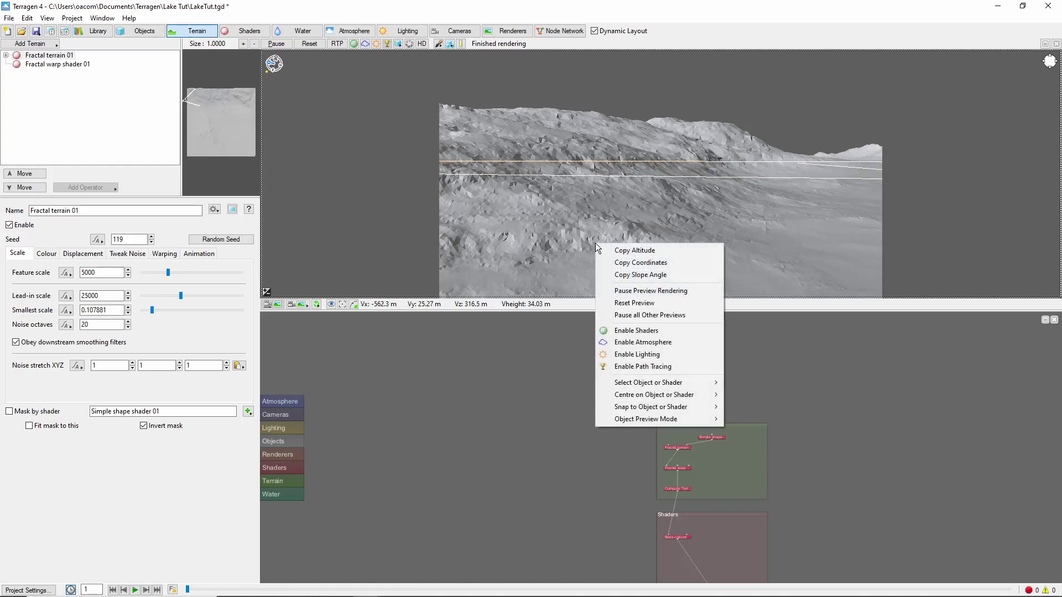
left_click(639, 252)
- Add Lake 01, paste the copied altitude as its water level, then restore it to 1
left_click(299, 32)
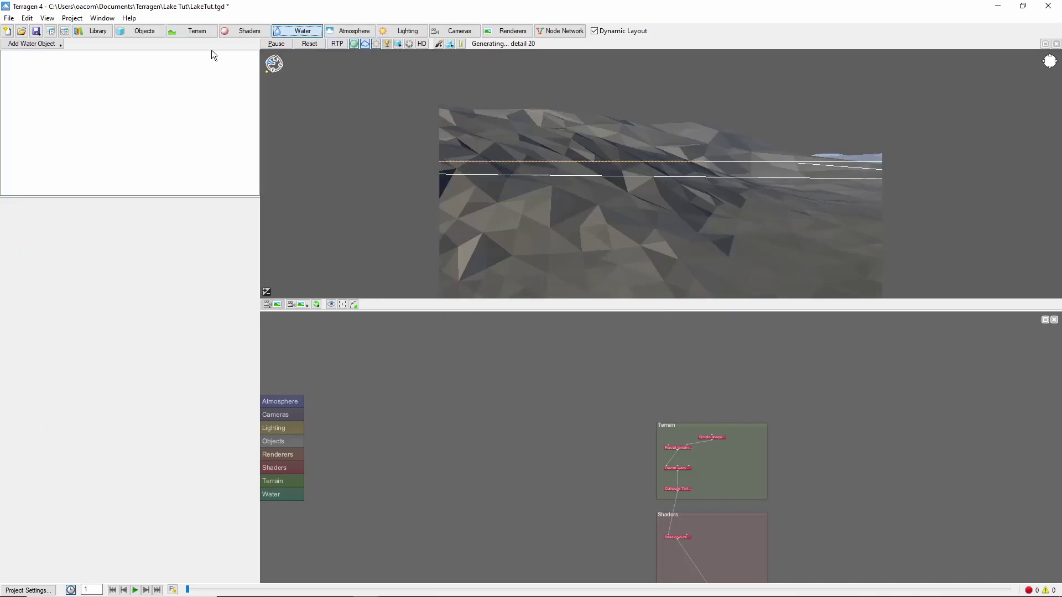
left_click(54, 44)
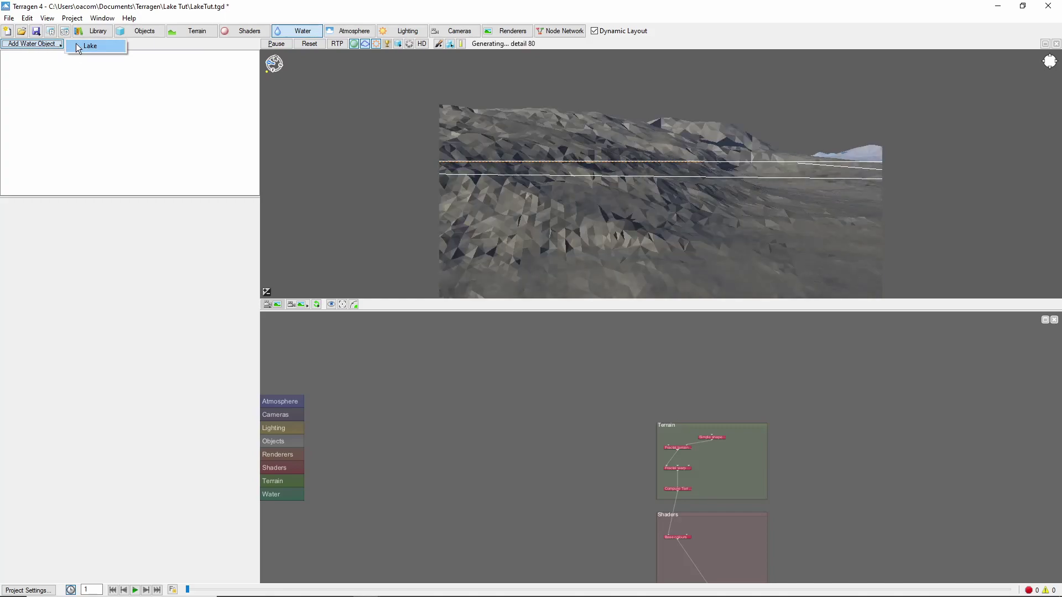
left_click(78, 45)
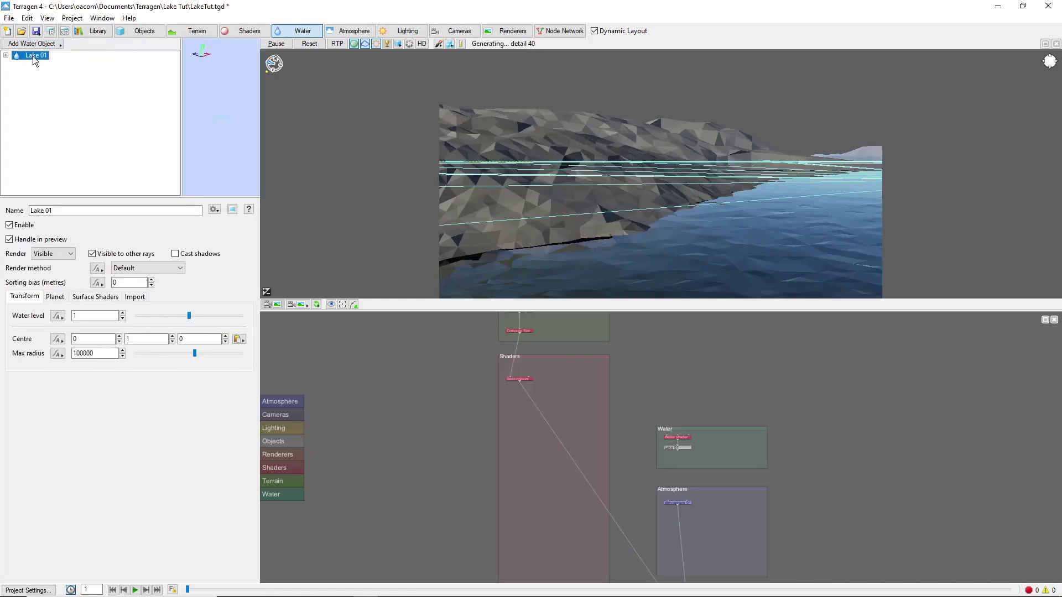
double_click(104, 312)
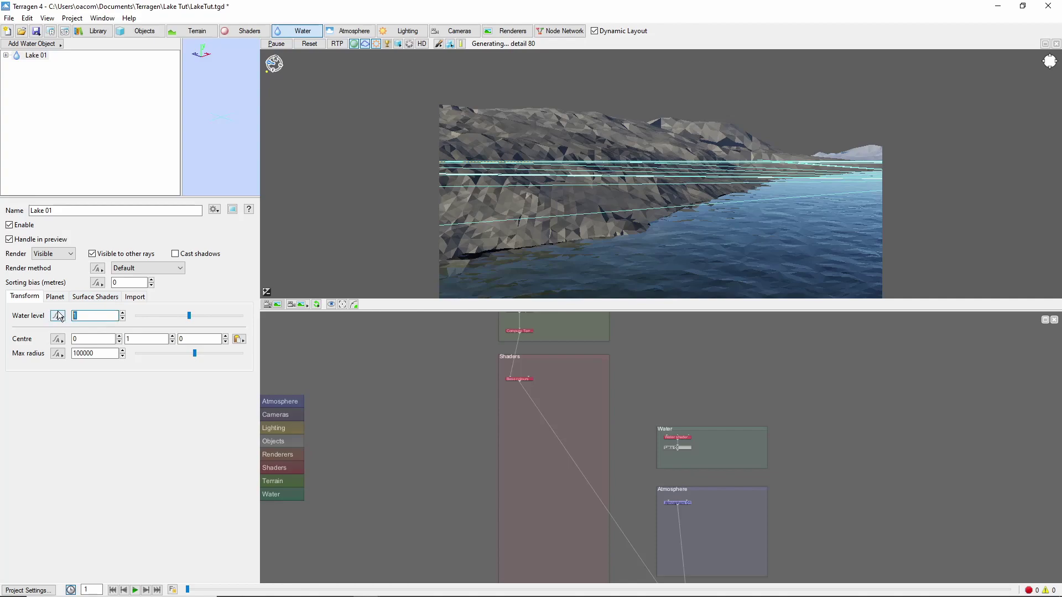
key("ctrl+v")
key("Return")
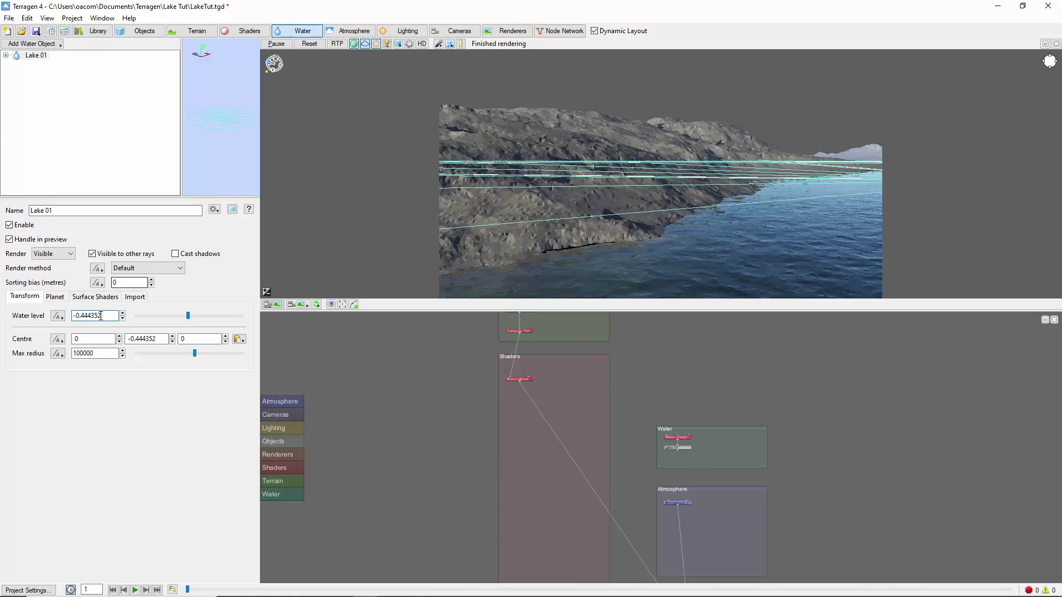
key("Return")
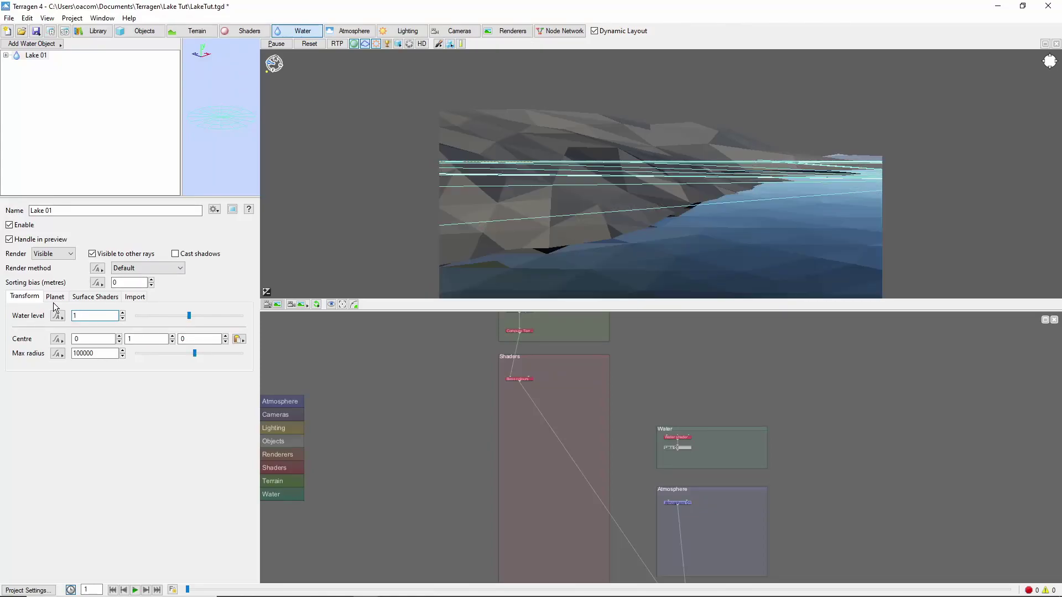
- Set Water shader 01's roughness to 0.005 and sub-surface transparency to 0.4
left_click(7, 56)
left_click(61, 74)
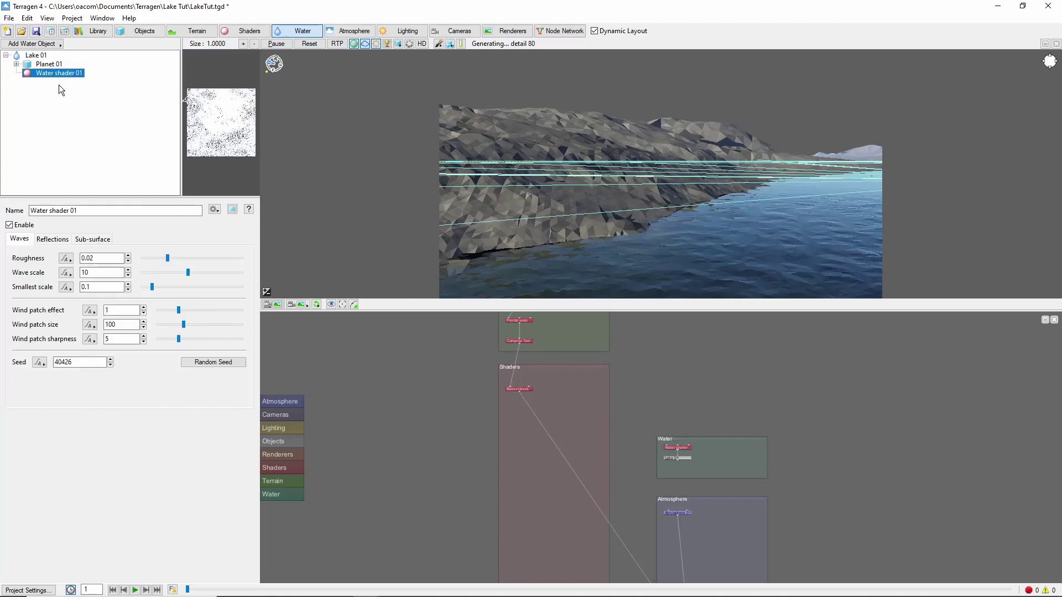
left_click(94, 258)
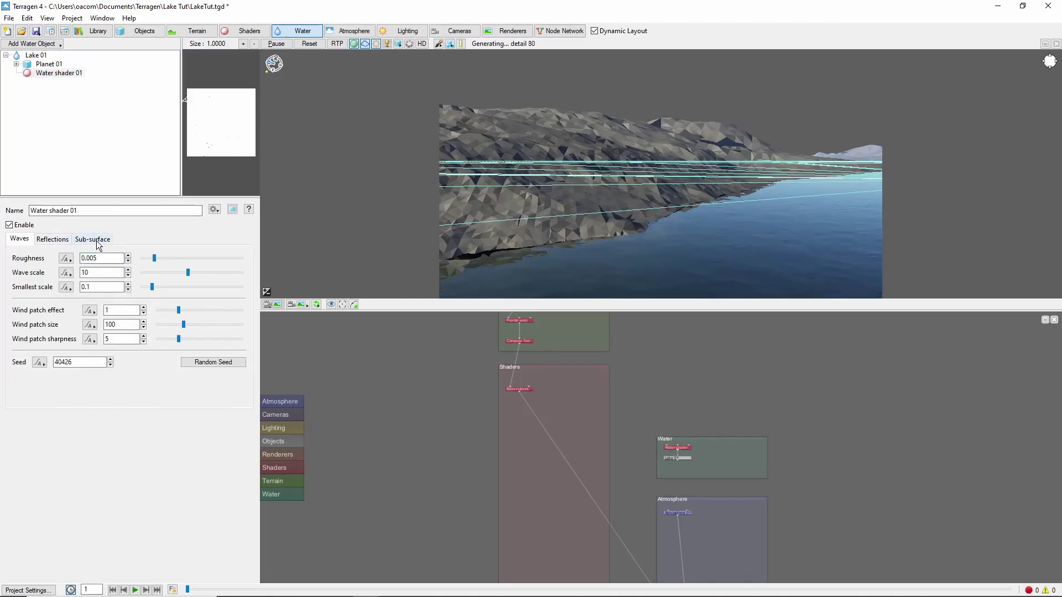
left_click(99, 239)
double_click(102, 258)
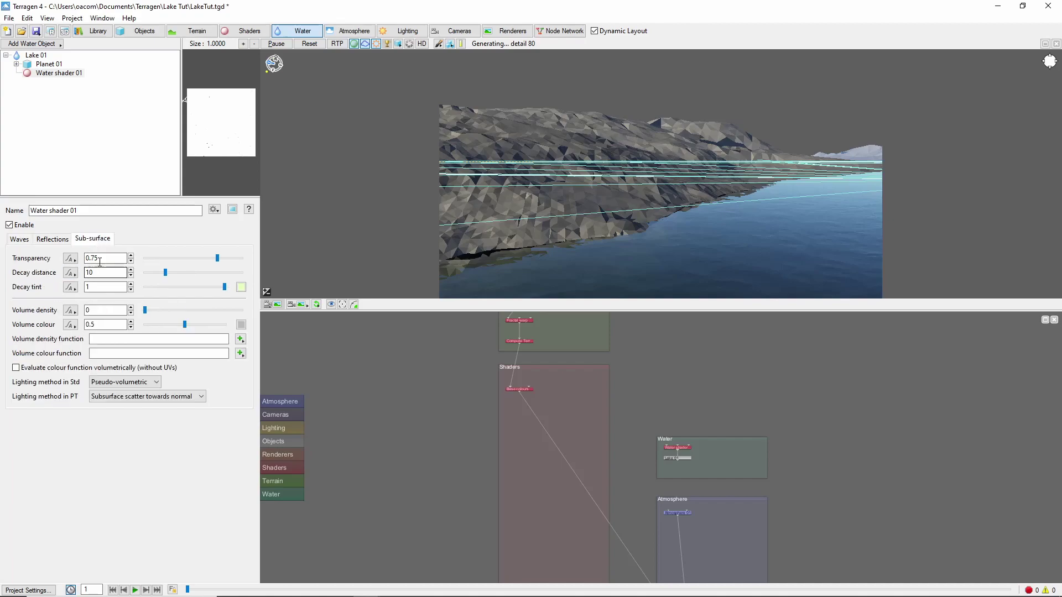
type("0.4")
key("Return")
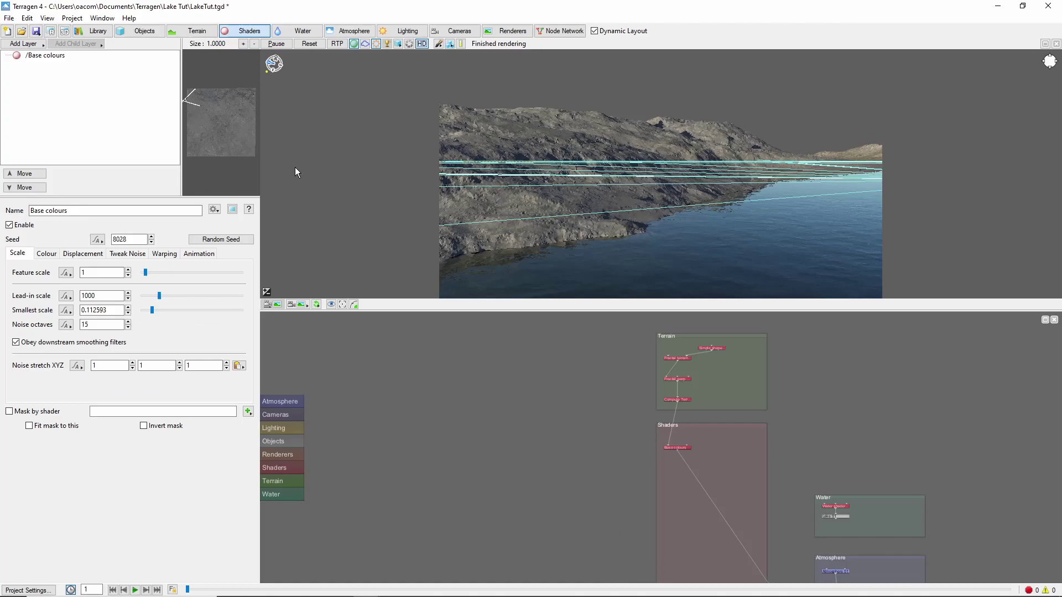
- Turn on the ray-traced preview (RTP) to render the lake scene with sky
left_click(336, 44)
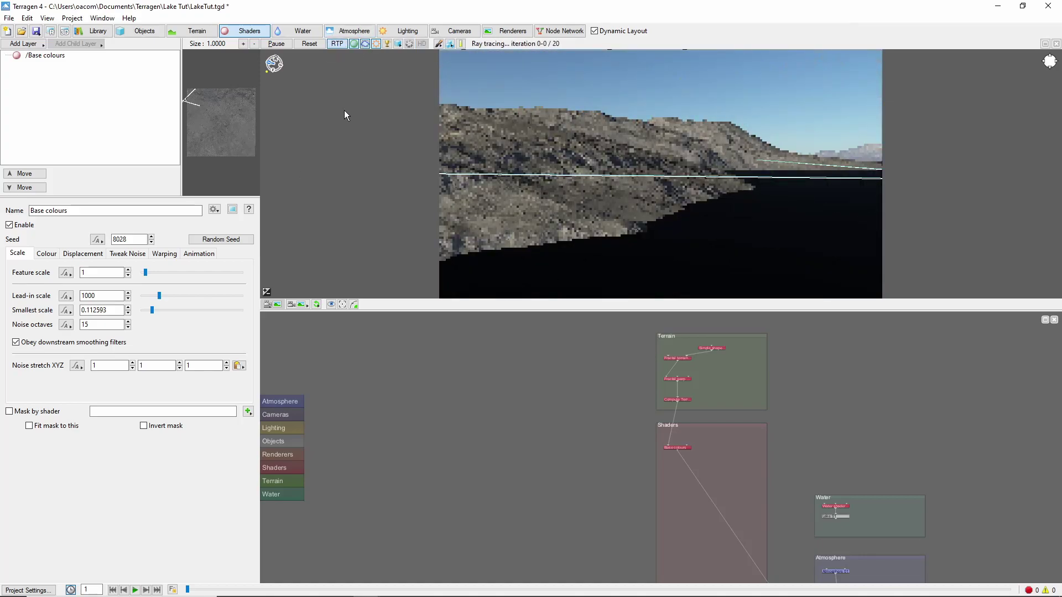
- Add a surface layer and give it a brownish RGB colour, red 154
left_click(37, 45)
left_click(79, 45)
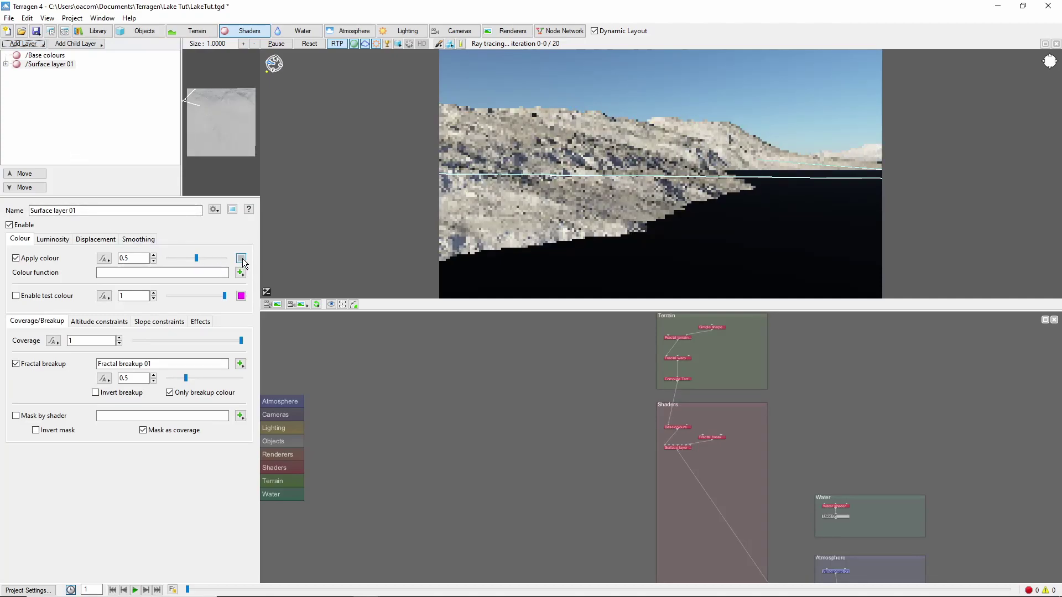
left_click(241, 258)
left_click(411, 135)
double_click(503, 213)
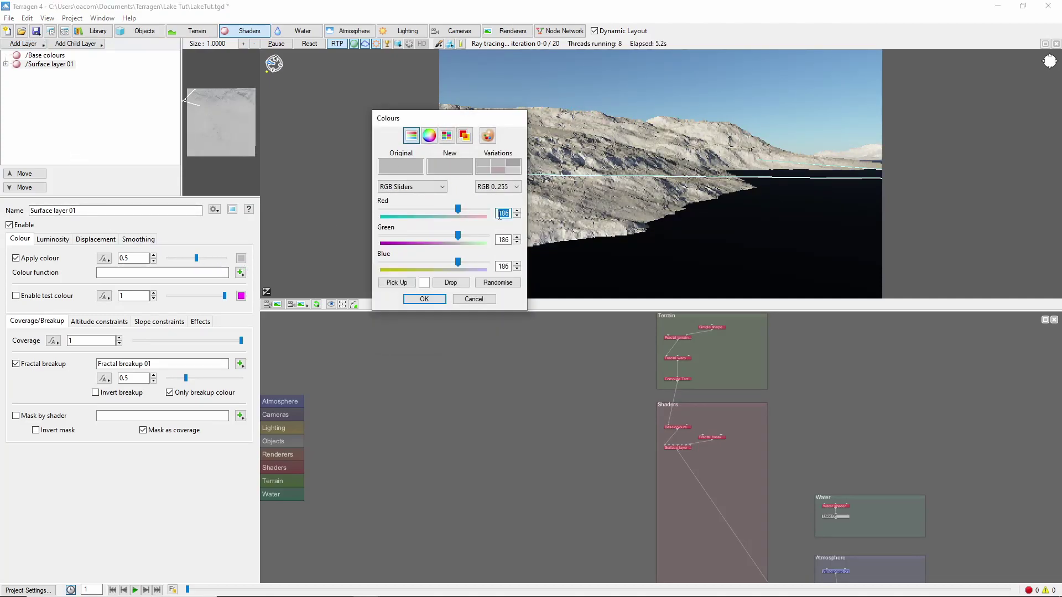
type("154")
double_click(503, 240)
type("143")
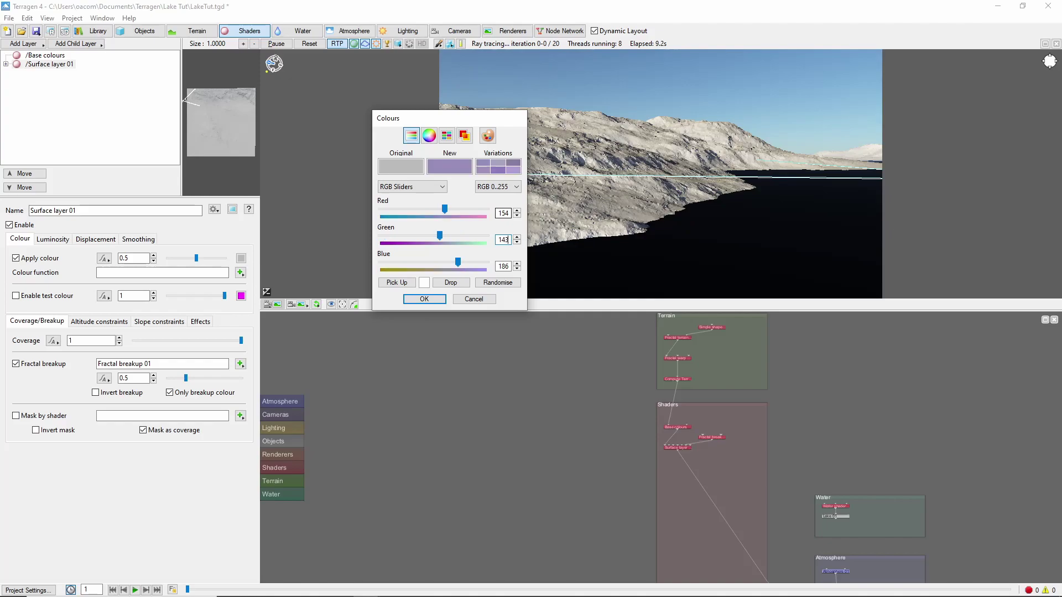
type("134")
left_click(424, 299)
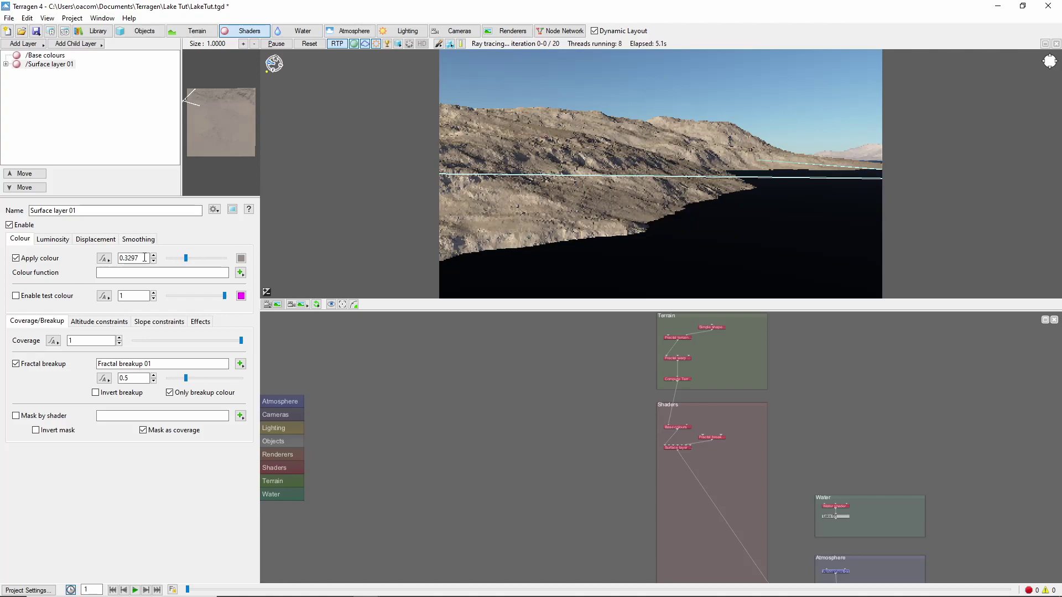
- Drive the layer colour with a new Power fractal shader v3 using low colour 0.66
left_click(240, 274)
mouse_move(300, 315)
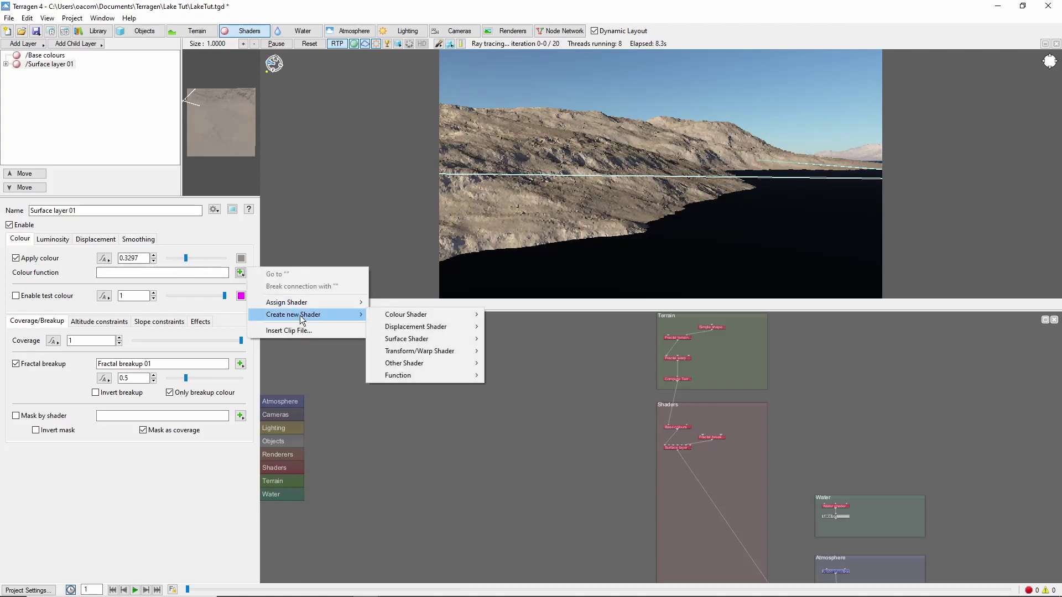
mouse_move(403, 315)
left_click(571, 424)
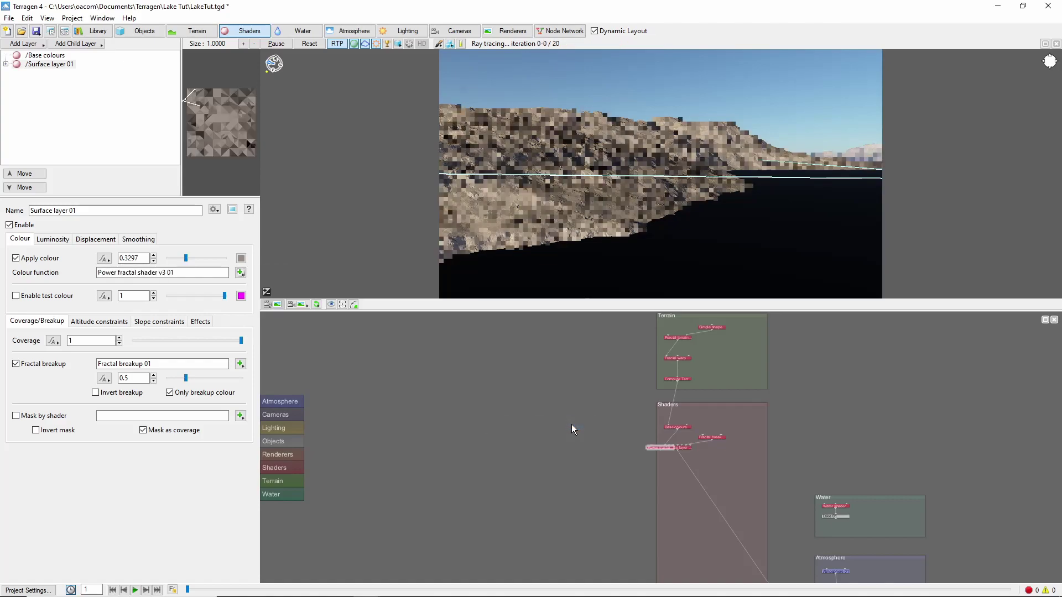
left_click(240, 273)
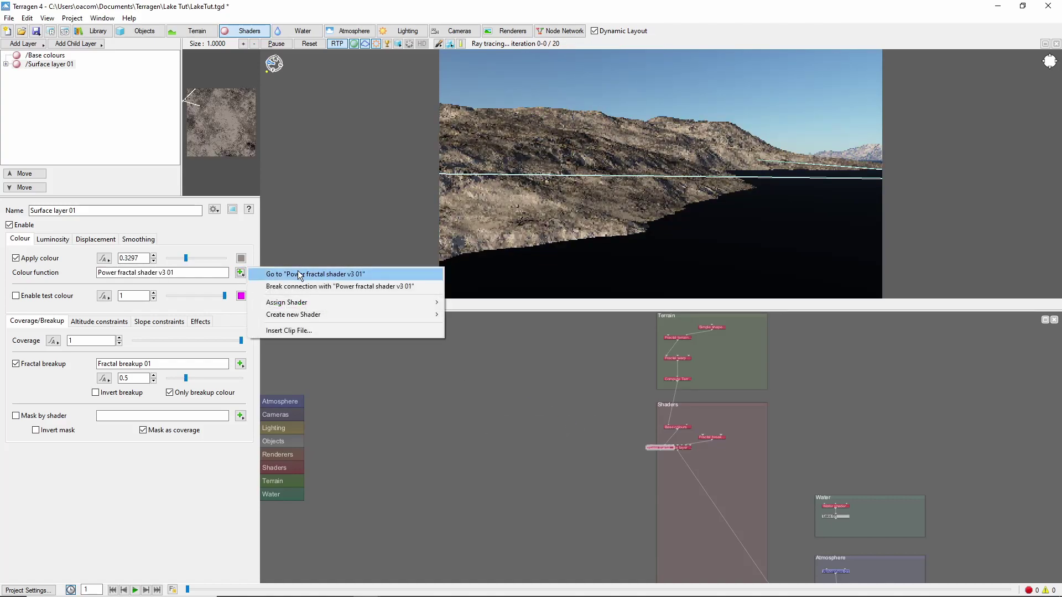
left_click(260, 273)
left_click(109, 215)
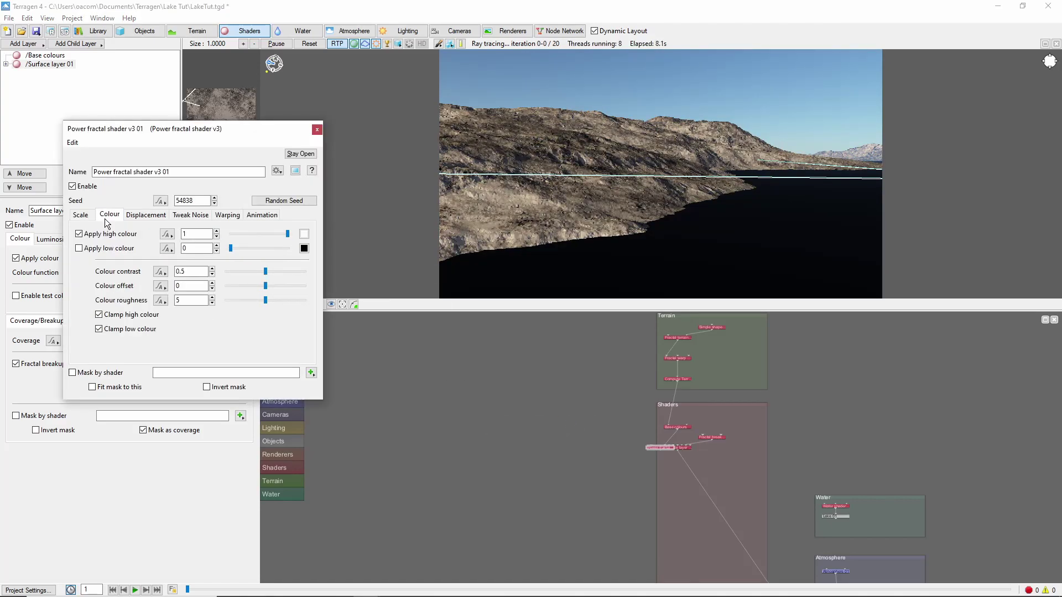
double_click(191, 248)
type("0.6625")
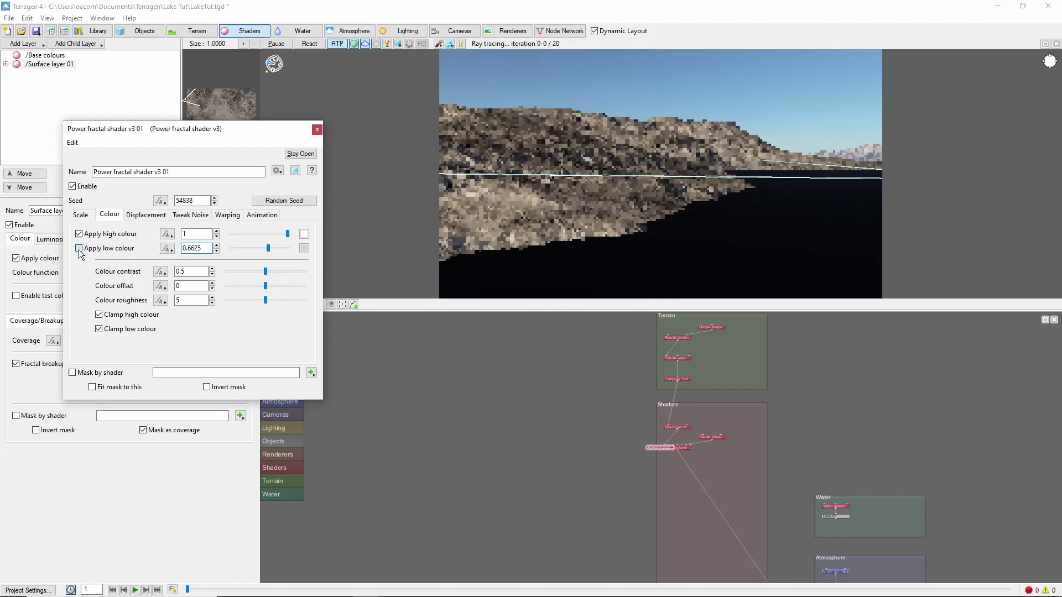
left_click_drag(78, 211, 3, 212)
- Name the layer Dirt and attach a second Power fractal shader v3 to it
type("Dirt")
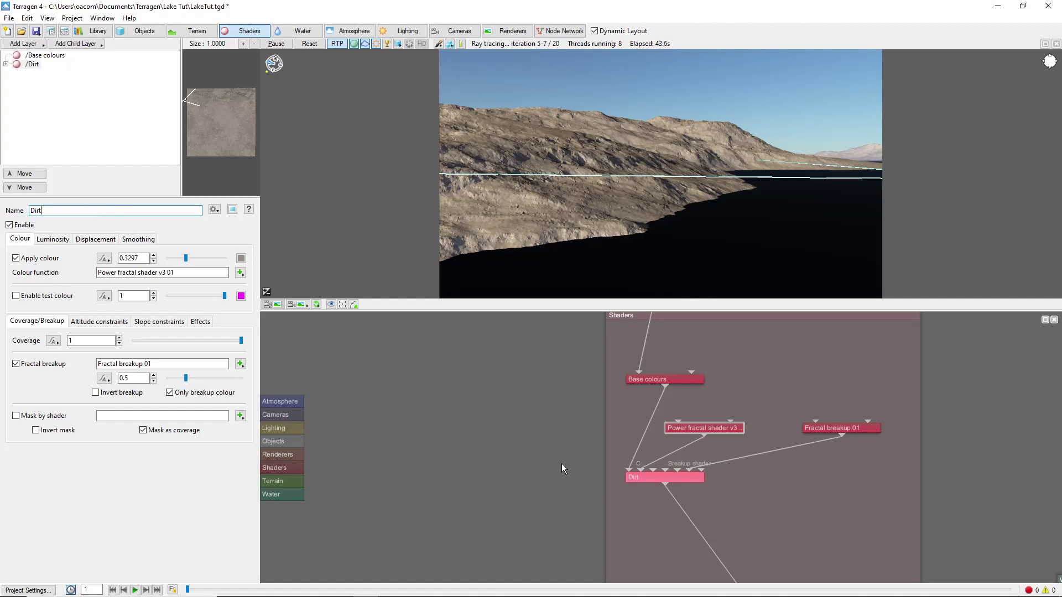
right_click(679, 469)
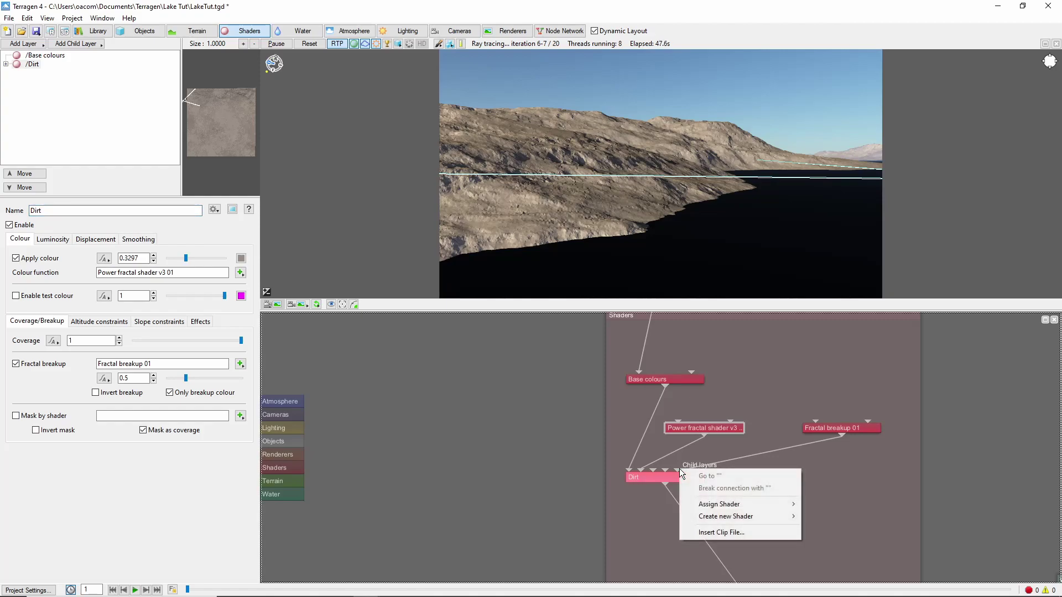
mouse_move(763, 519)
mouse_move(838, 516)
left_click(962, 515)
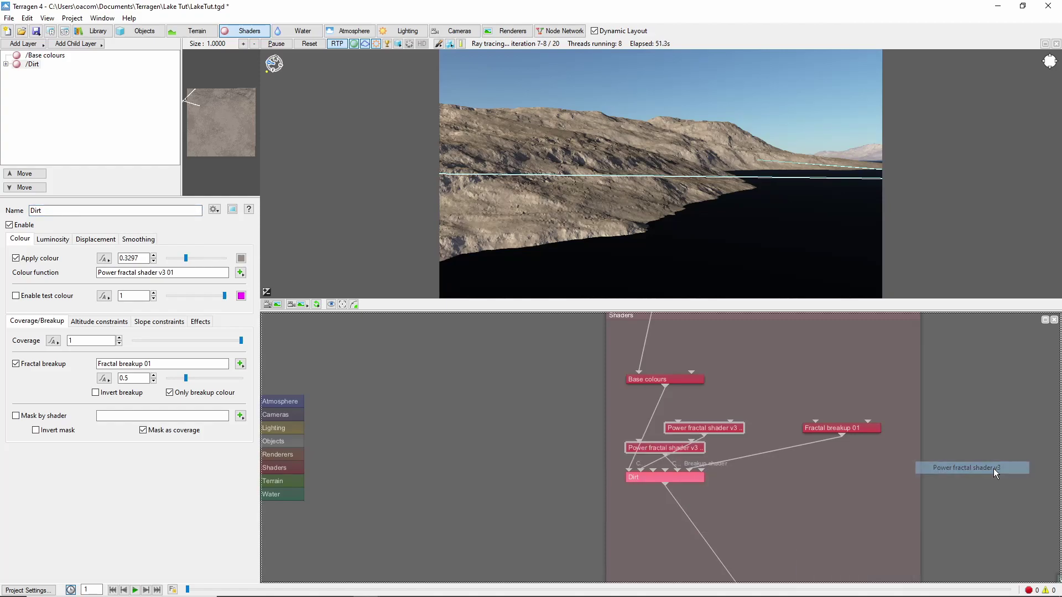
left_click_drag(900, 429, 893, 429)
double_click(780, 429)
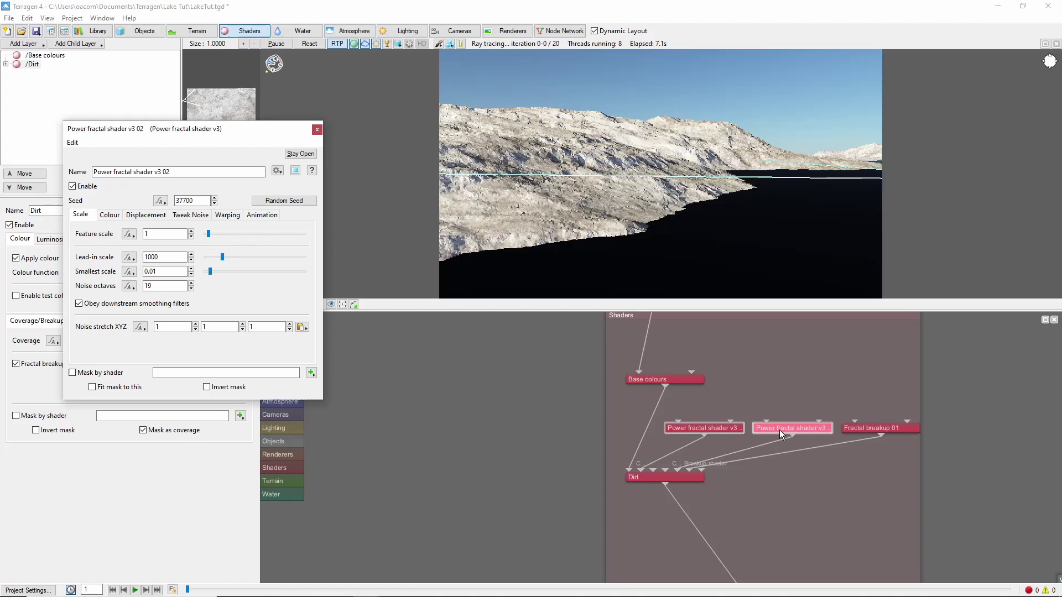
- Set the fractal's feature scale to 0.1, lead-in scale 5 and smallest scale 0.09
double_click(153, 234)
type("0.1")
key("Tab")
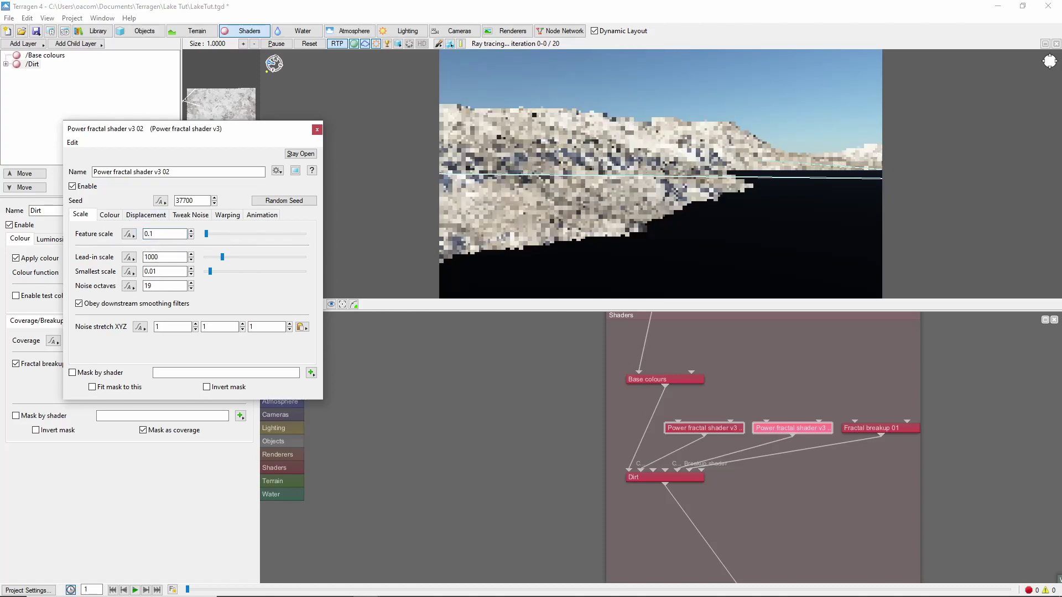
type("5")
key("Tab")
type("0.09")
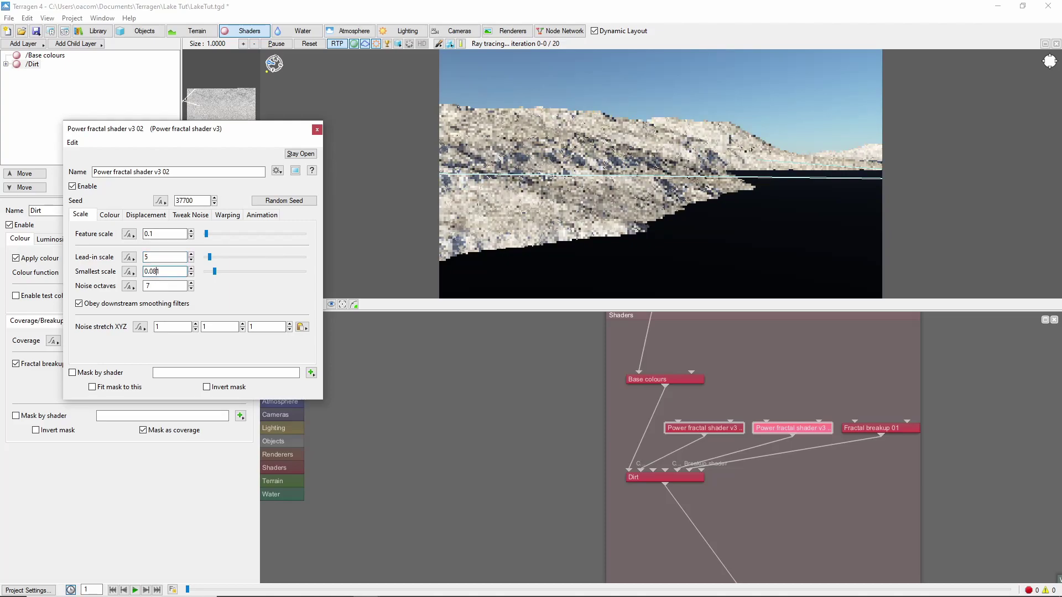
- Set the fractal's high colour to dark grey 57/54/50
left_click(109, 214)
left_click(304, 233)
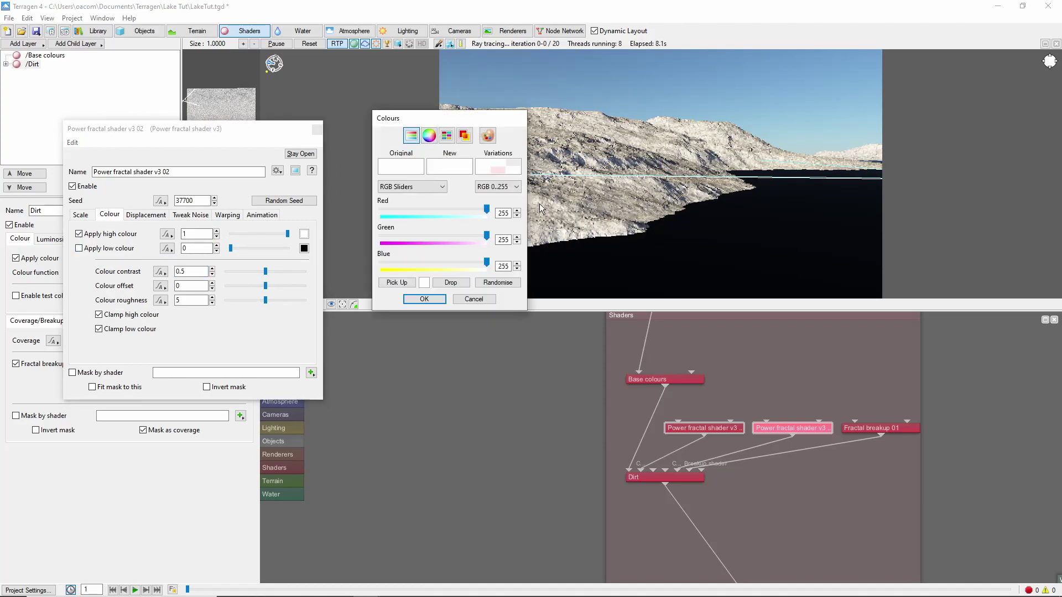
type("57")
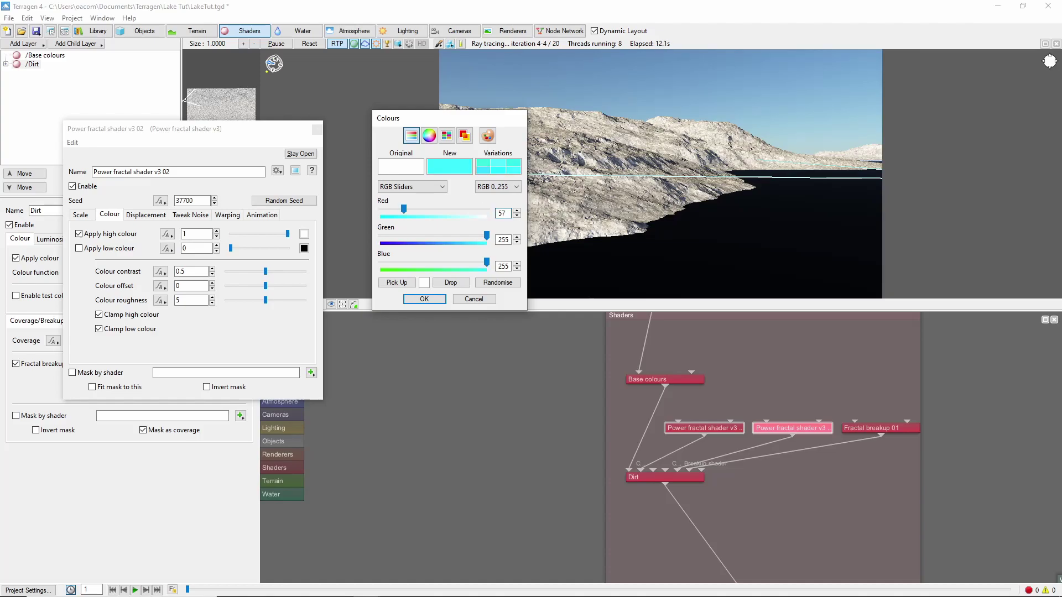
type("54")
key("Tab")
type("50")
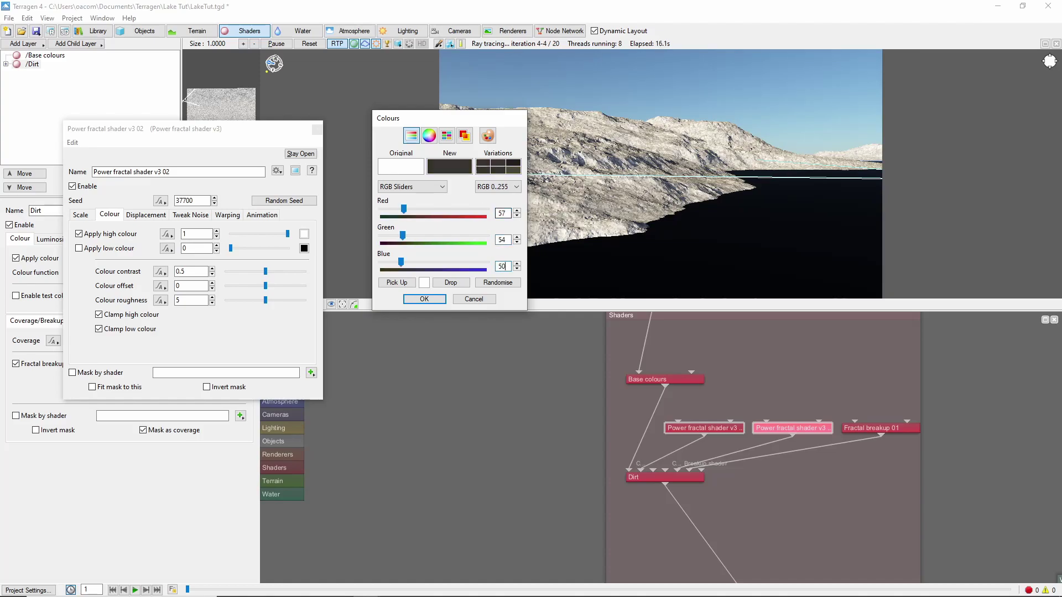
left_click(420, 299)
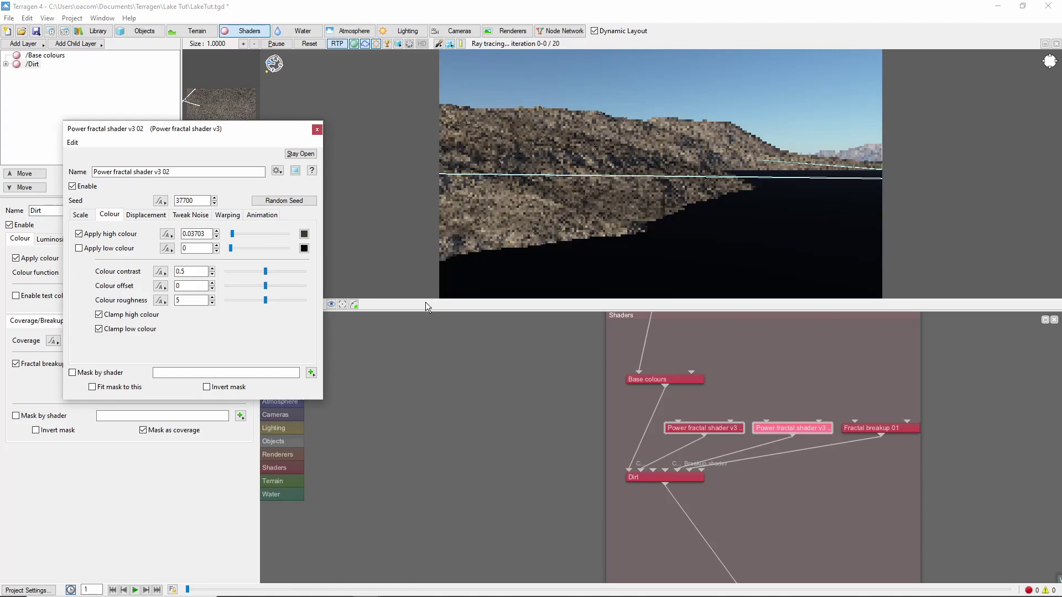
- Set displacement amplitude 0.1, Perlin billows noise and 1 Octave Perlin lead-in warp
left_click(145, 215)
left_click(208, 248)
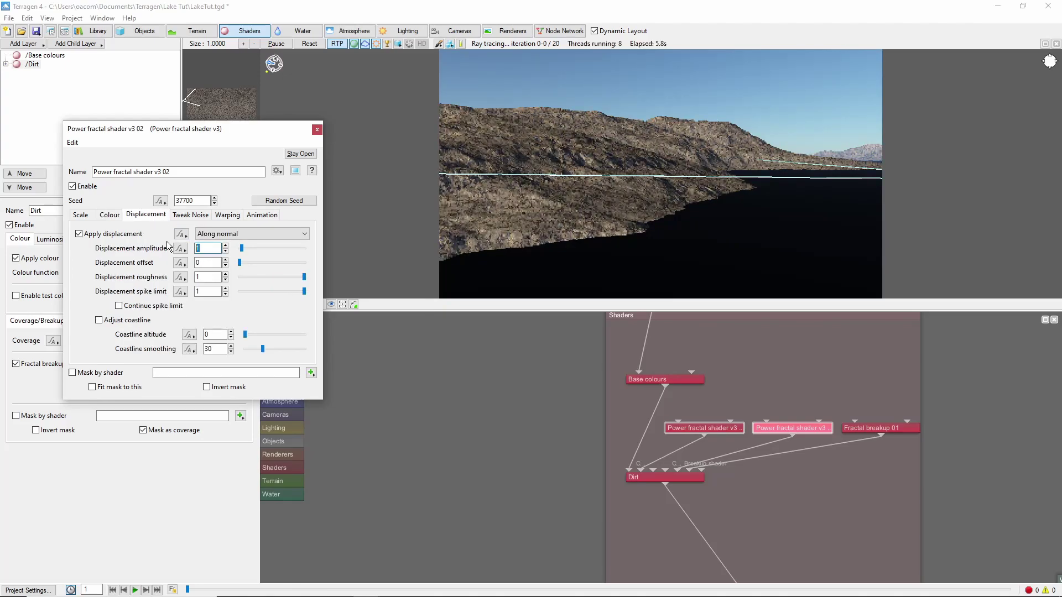
left_click(190, 215)
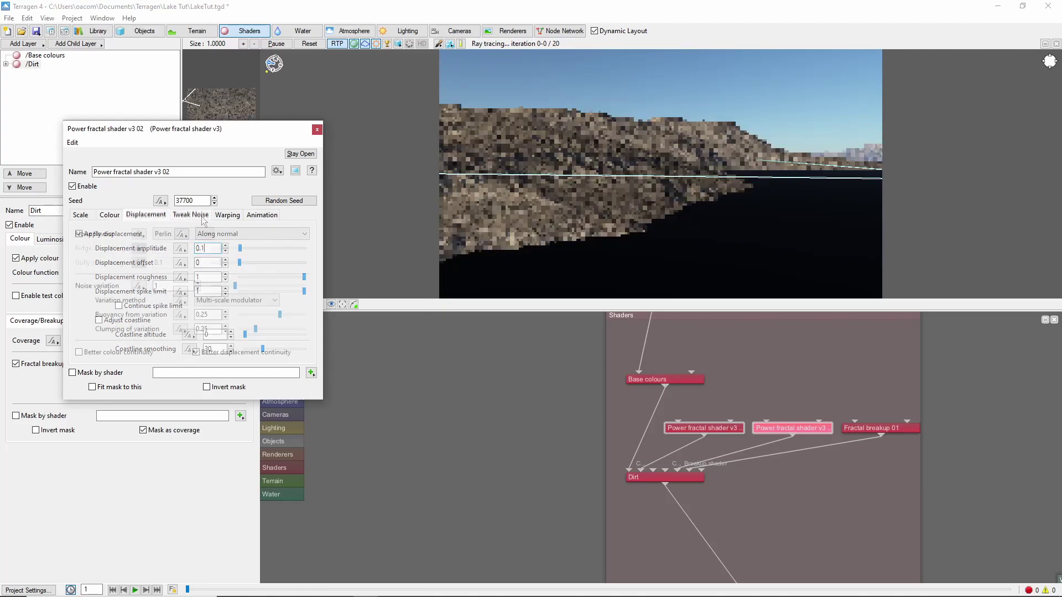
left_click(208, 235)
left_click(189, 255)
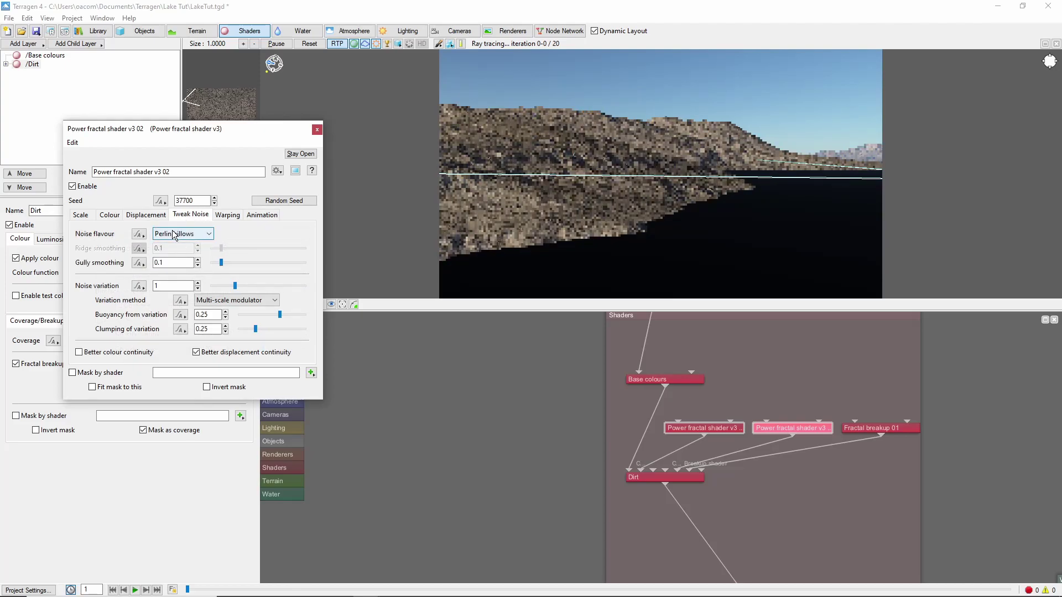
left_click(220, 215)
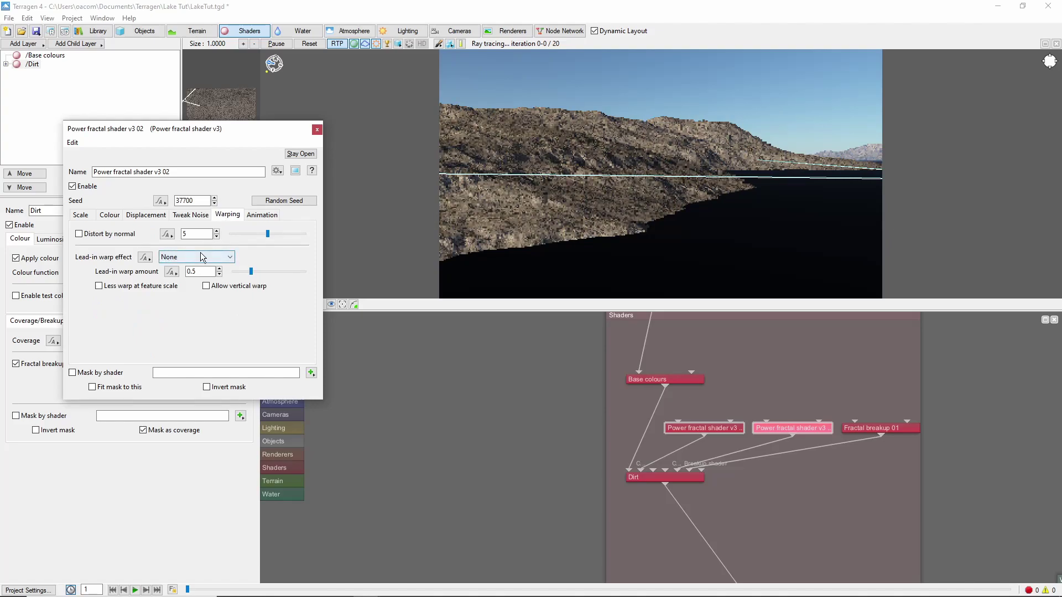
left_click(196, 256)
left_click(194, 277)
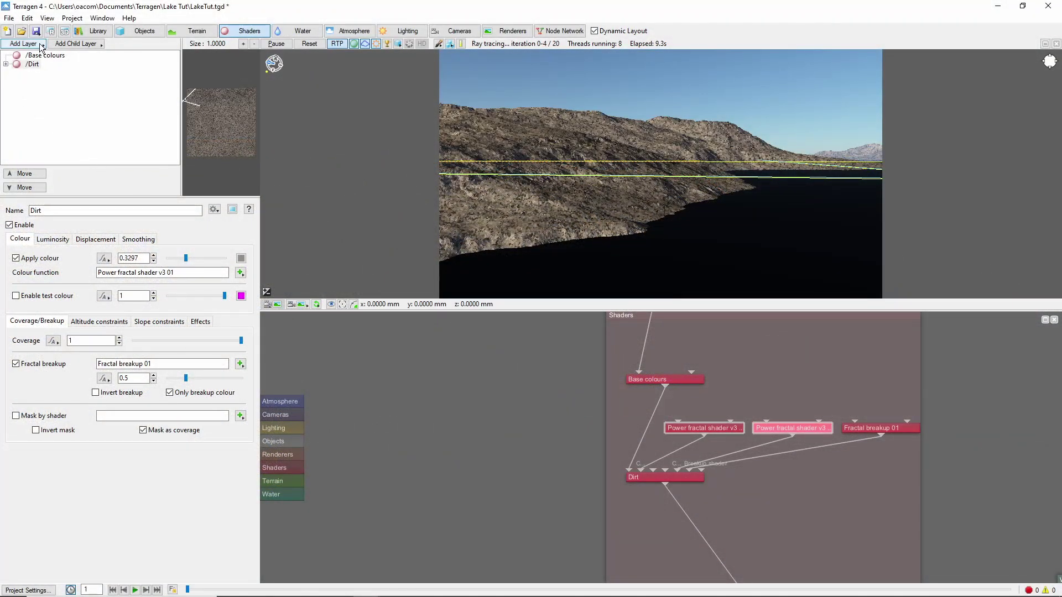
- Add a surface layer named Grass with a green colour
left_click(23, 43)
left_click(86, 47)
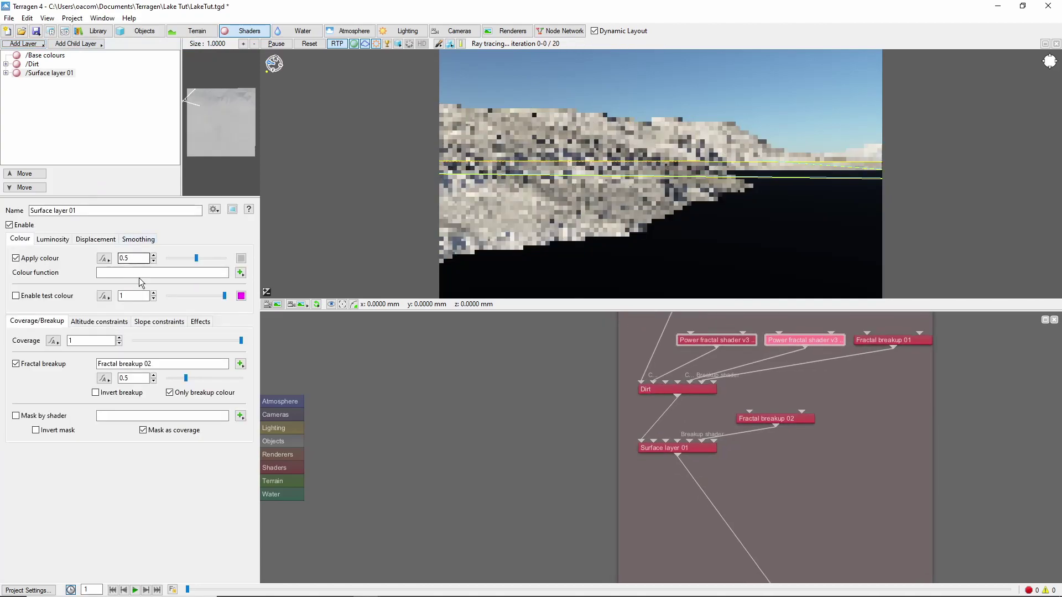
triple_click(55, 210)
type("Grass")
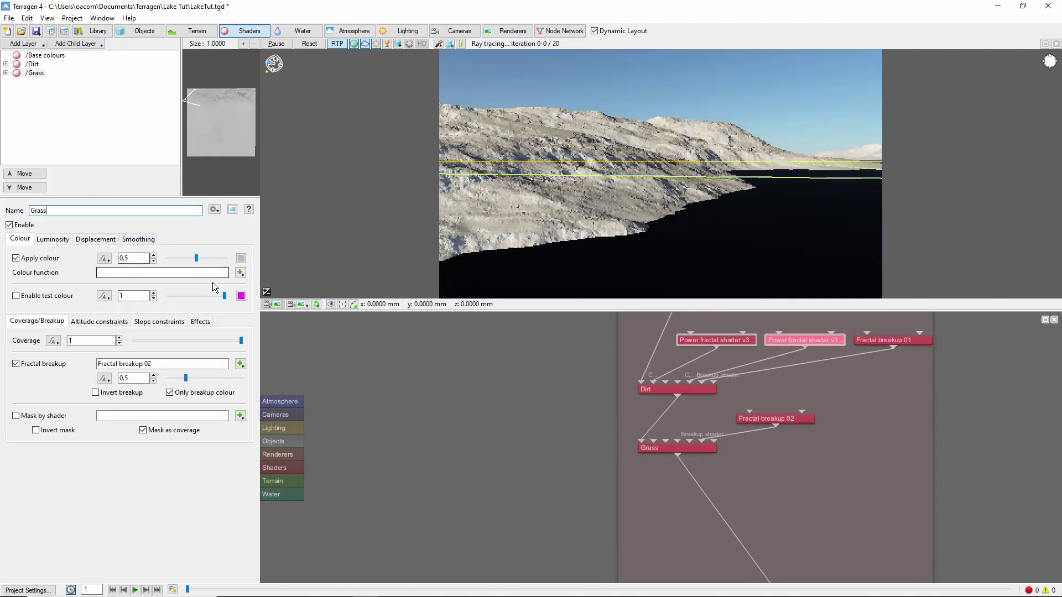
left_click(240, 258)
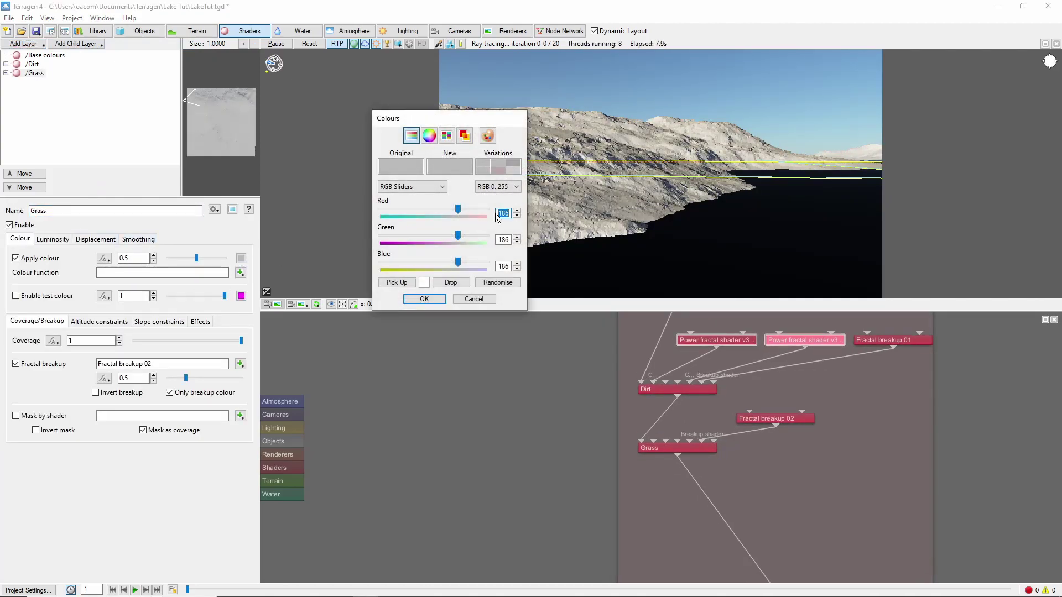
type("105")
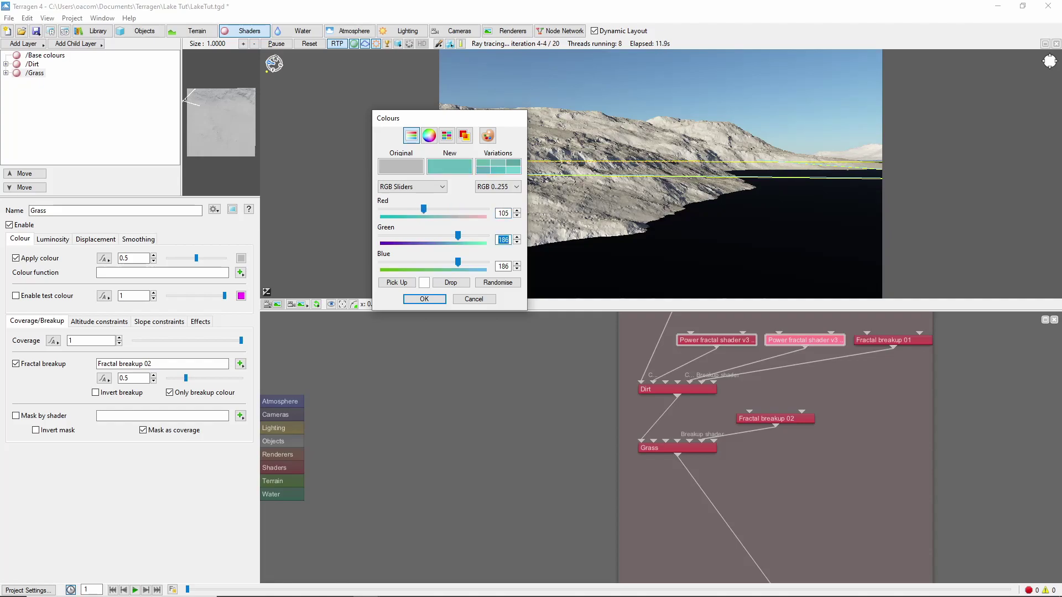
type("116")
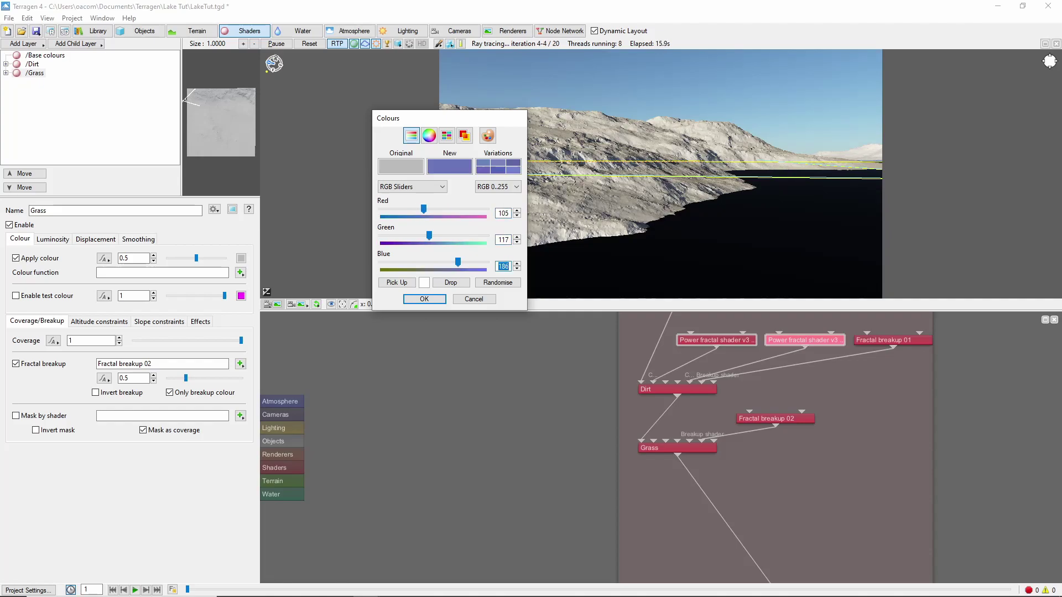
type("50")
key("Return")
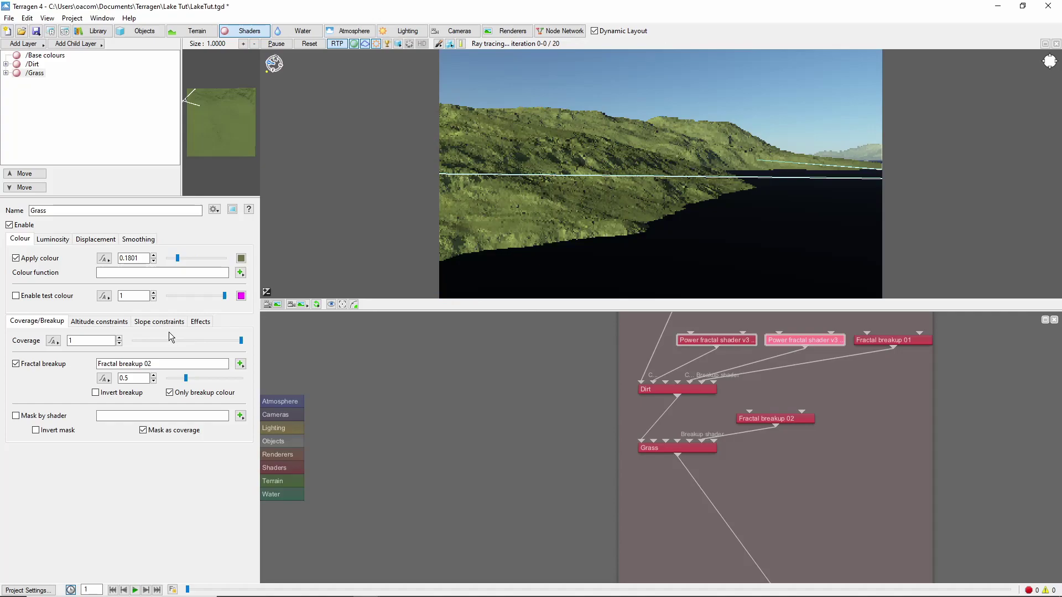
- Limit Grass to a minimum altitude of 4 with fuzzy zone 2
left_click(99, 322)
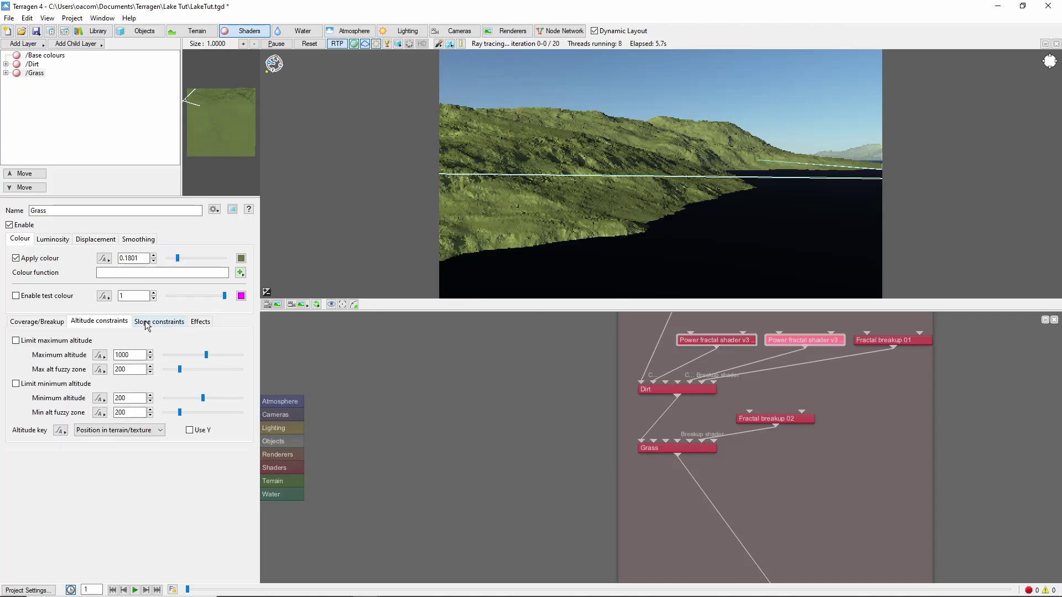
left_click(16, 384)
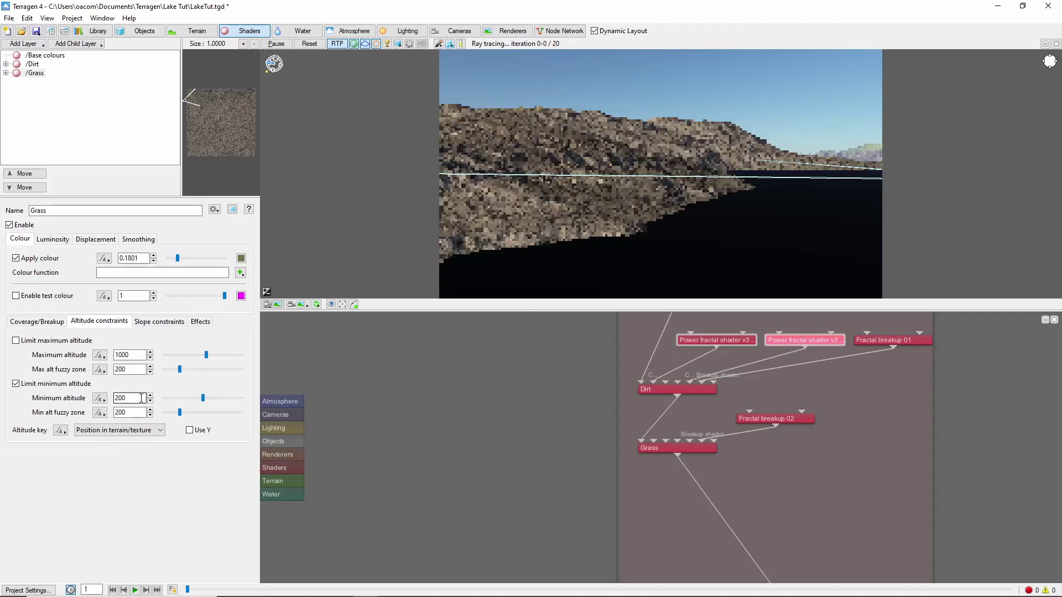
left_click_drag(145, 398, 104, 400)
type("4")
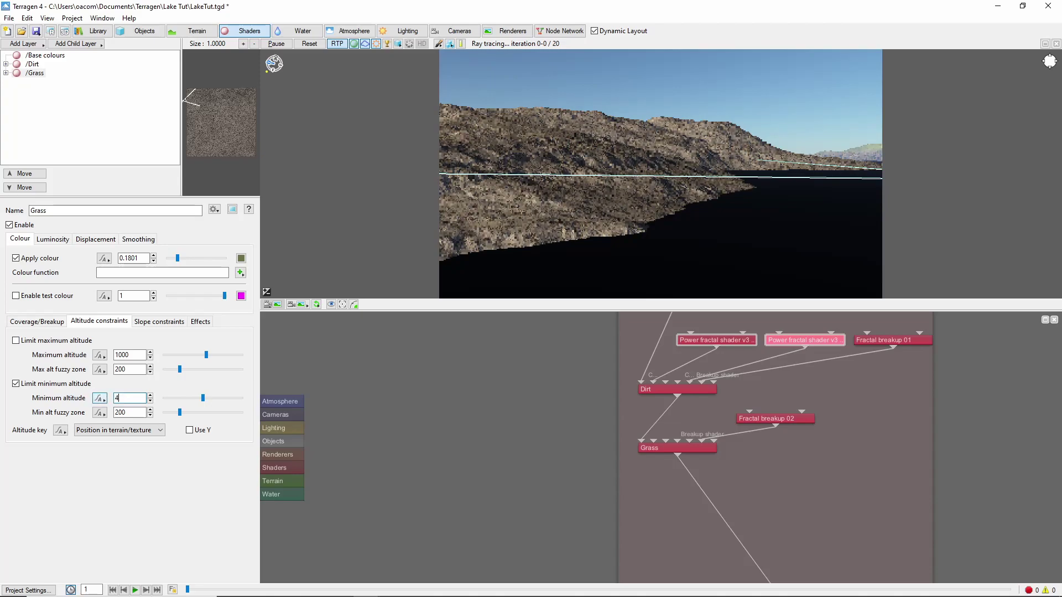
key("Tab")
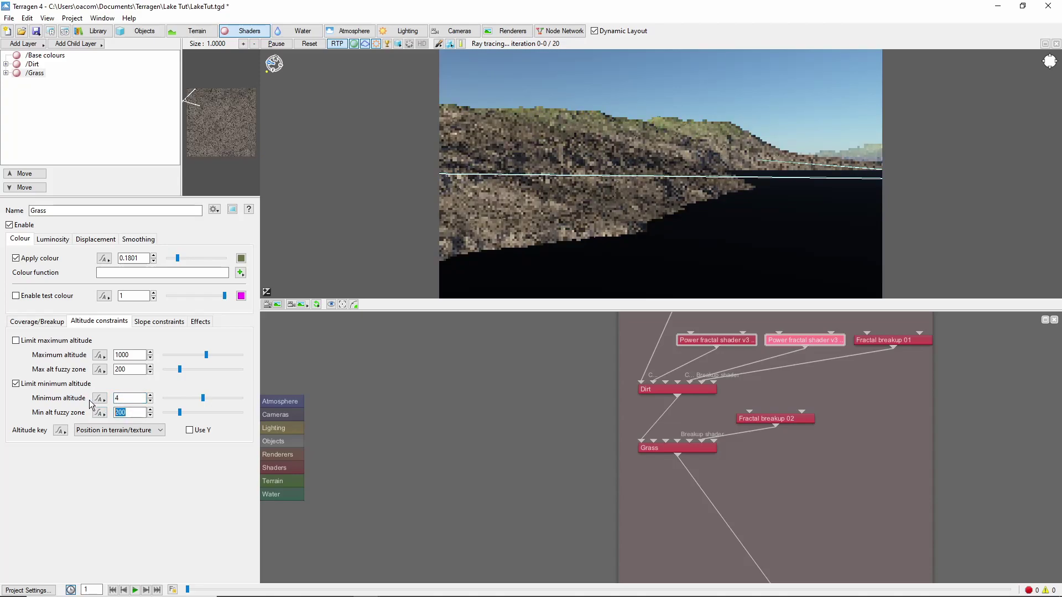
type("2")
- Limit Grass to a maximum slope of 45 degrees
left_click(160, 321)
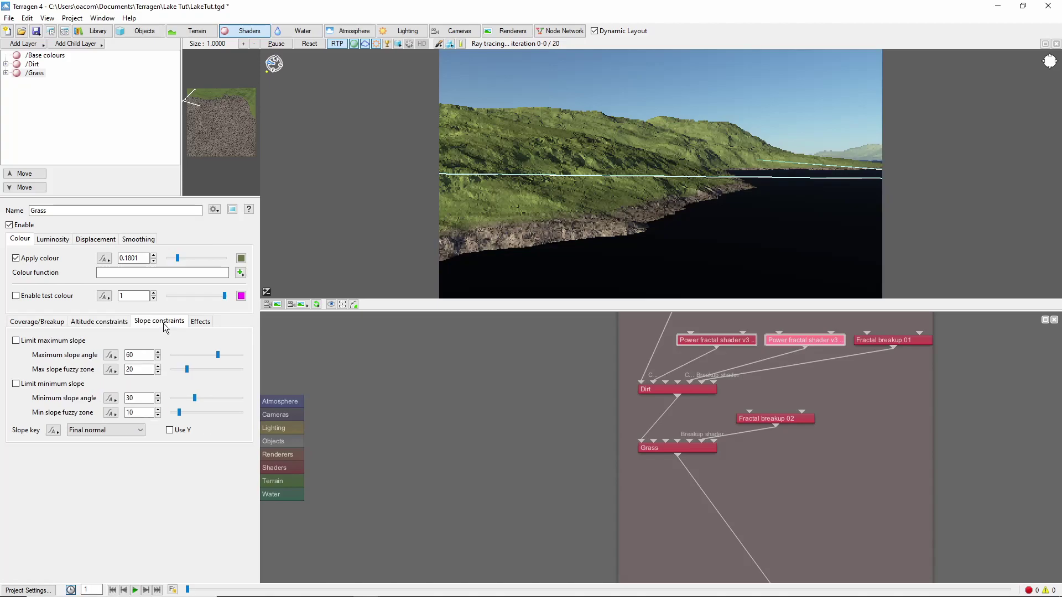
left_click(16, 341)
key("Tab")
type("45")
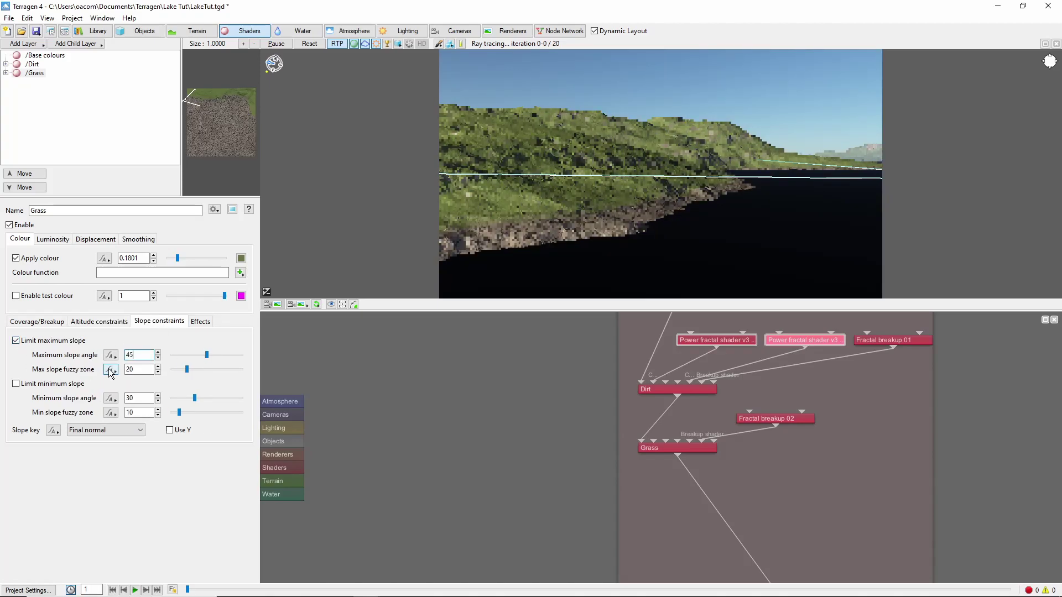
left_click(138, 370)
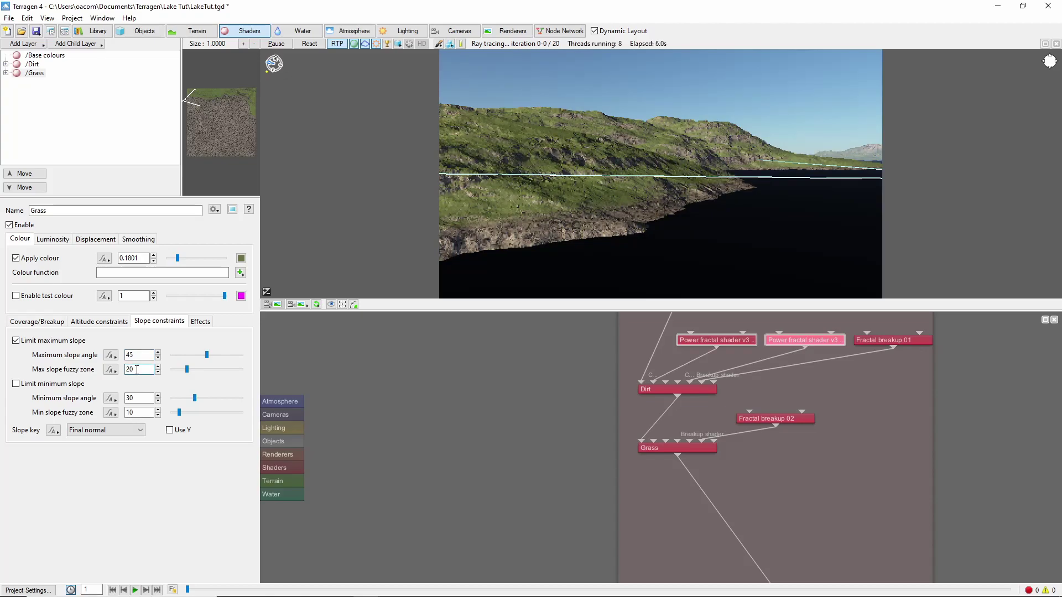
- Create a new Power fractal shader v3 as the Grass colour function
left_click(240, 272)
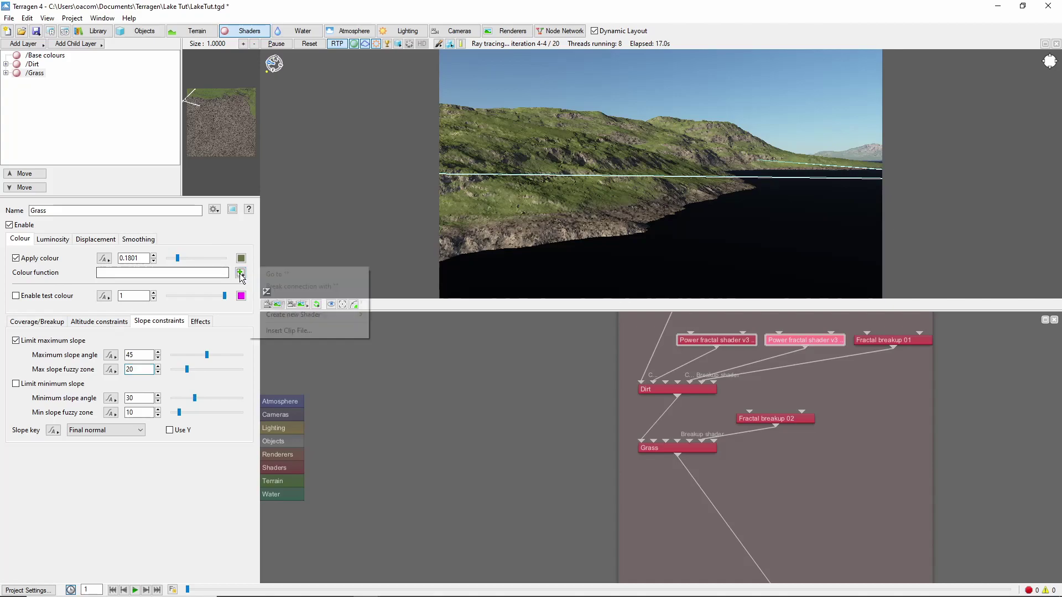
mouse_move(293, 315)
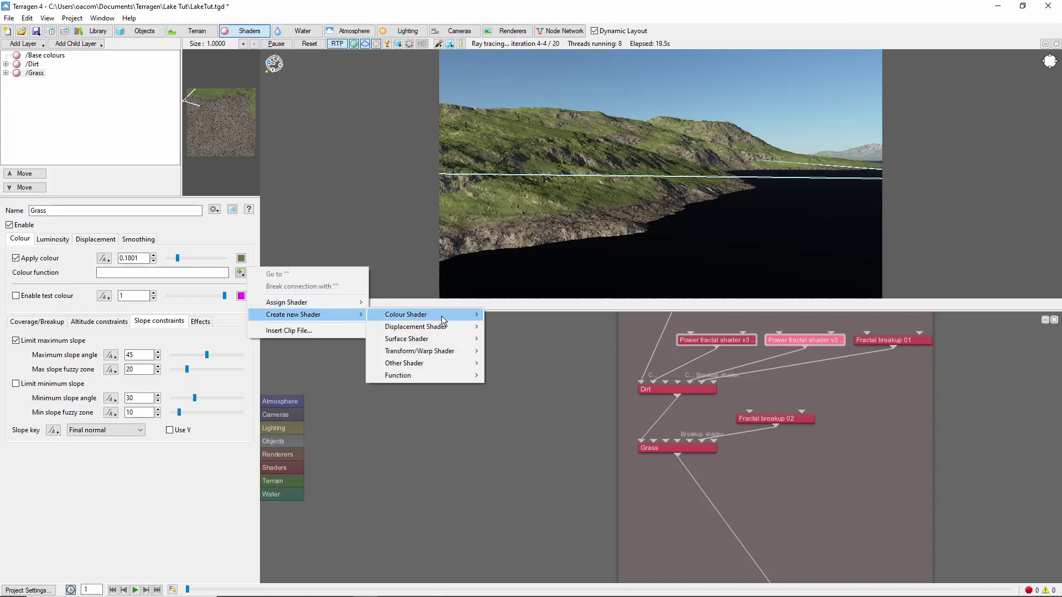
mouse_move(441, 316)
left_click(579, 420)
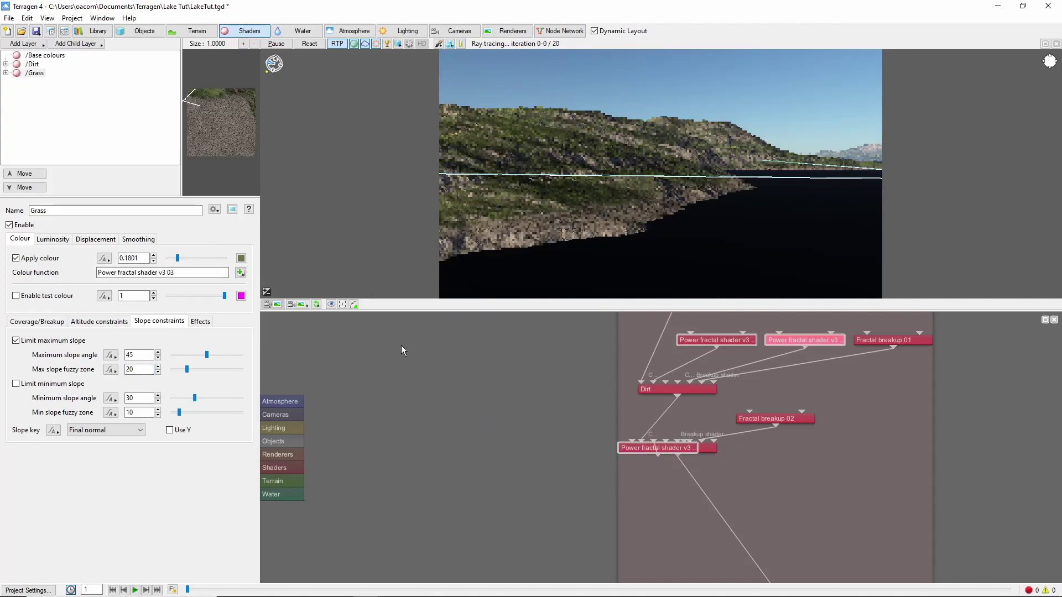
left_click(241, 273)
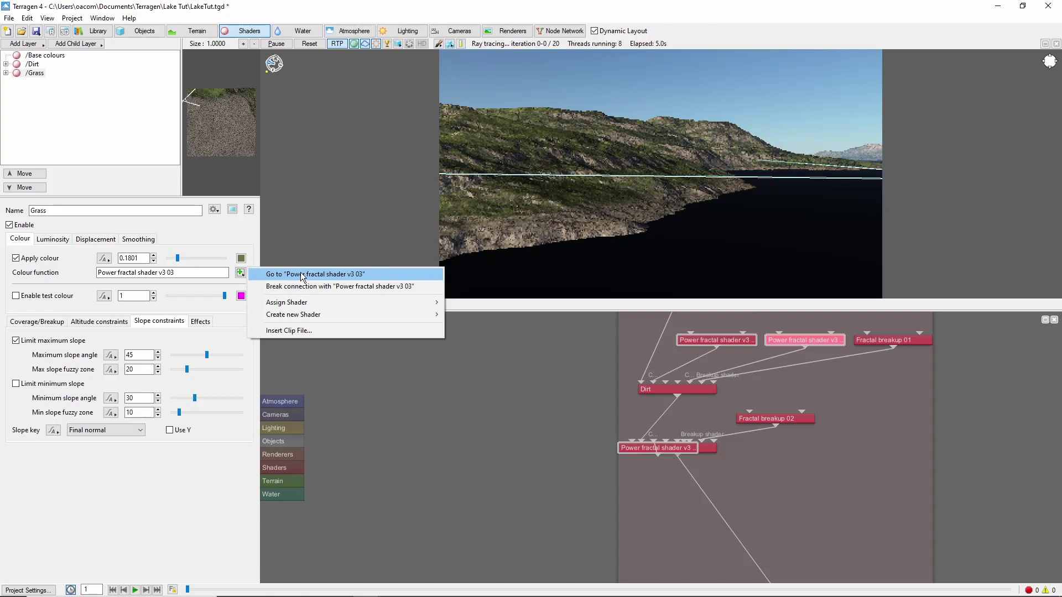
left_click(302, 275)
left_click(107, 215)
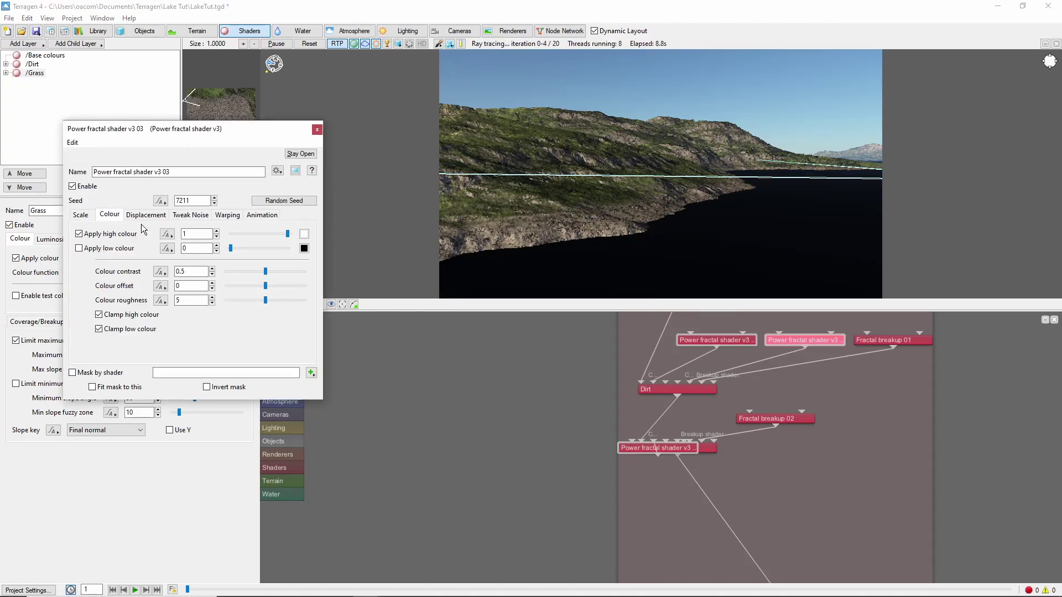
- Set the grass fractal's high colour to pale yellow, red 224
left_click(304, 235)
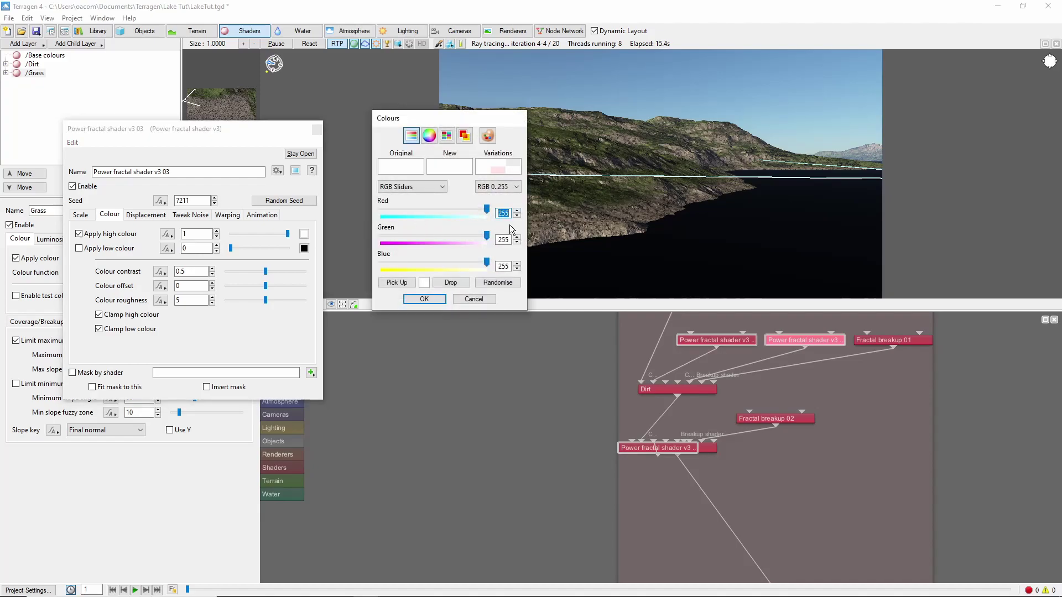
type("224")
key("Tab")
type("242190")
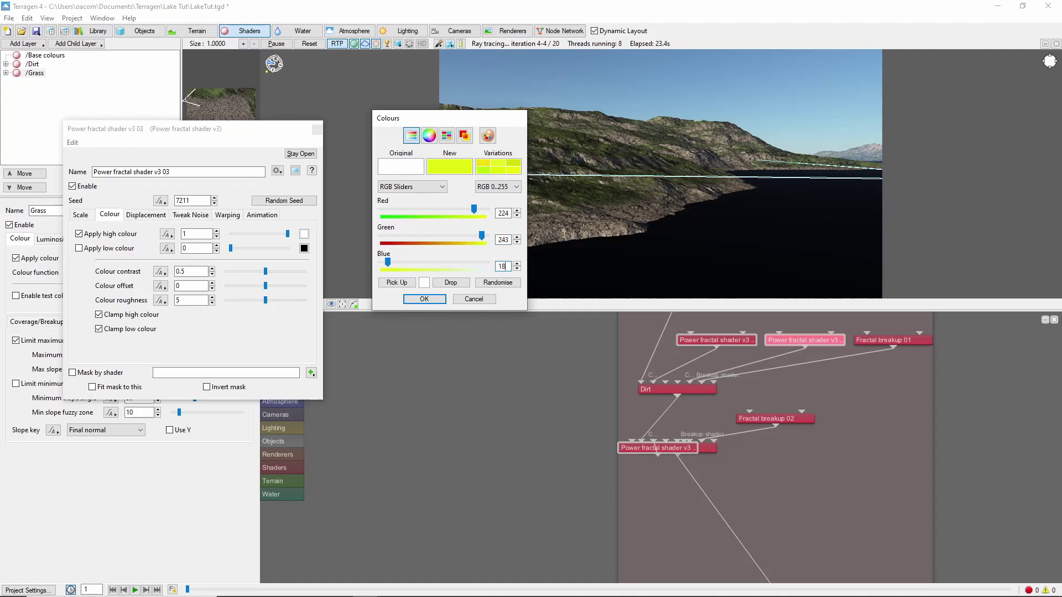
key("Return")
- Enable a yellowish low colour (red 188, green 190) and close the shader settings
left_click(79, 248)
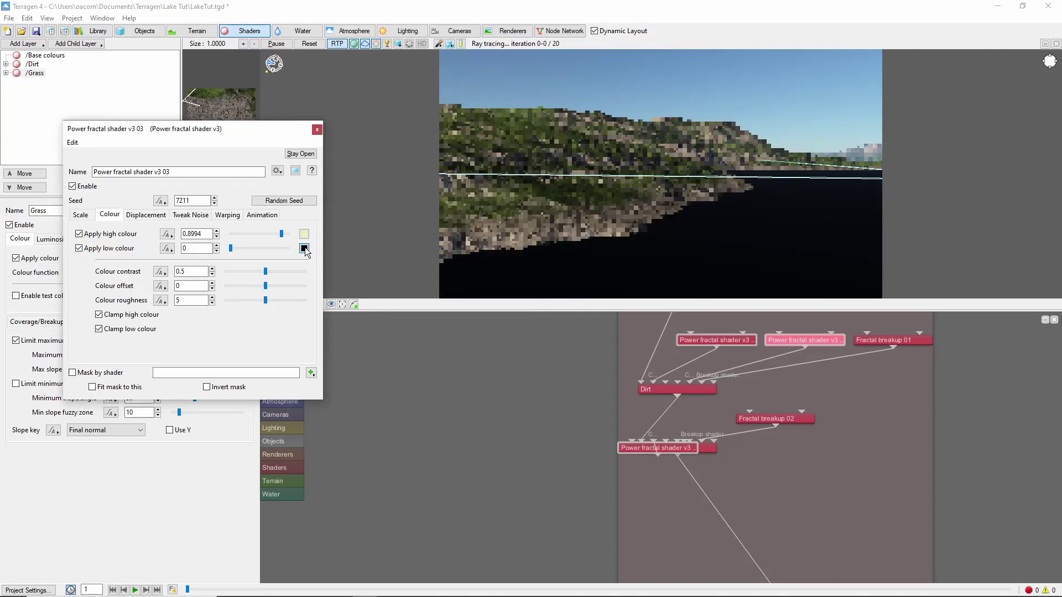
left_click(303, 248)
type("188")
key("Tab")
type("190")
key("Tab")
type("0")
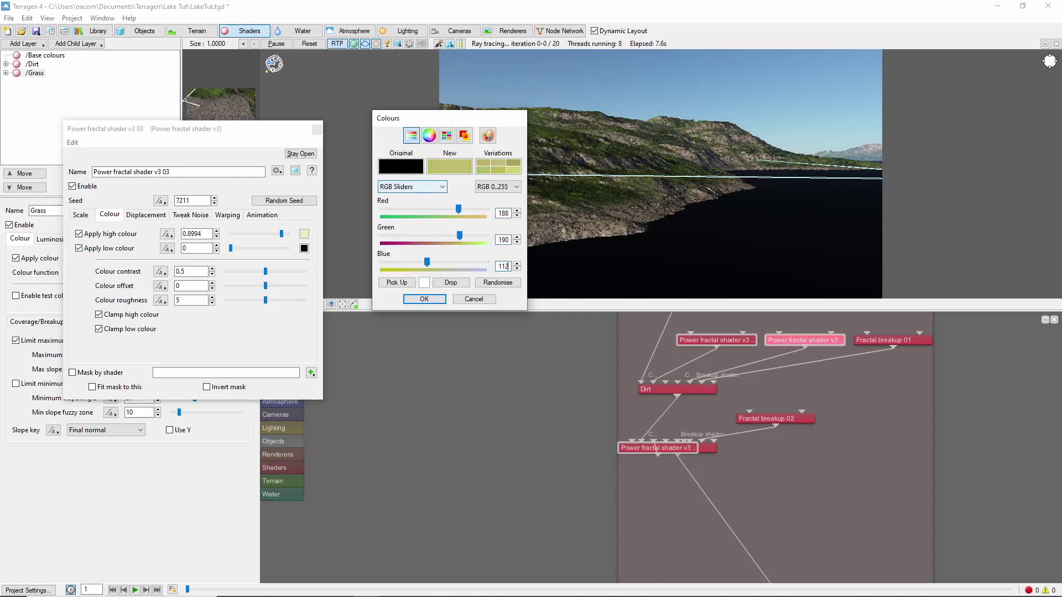
key("Return")
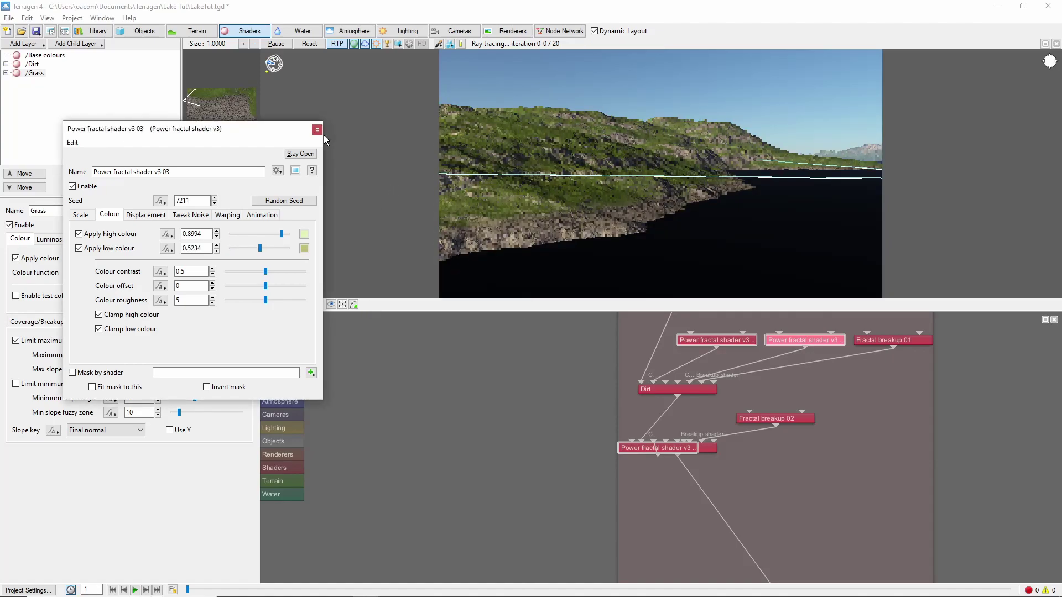
left_click(792, 481)
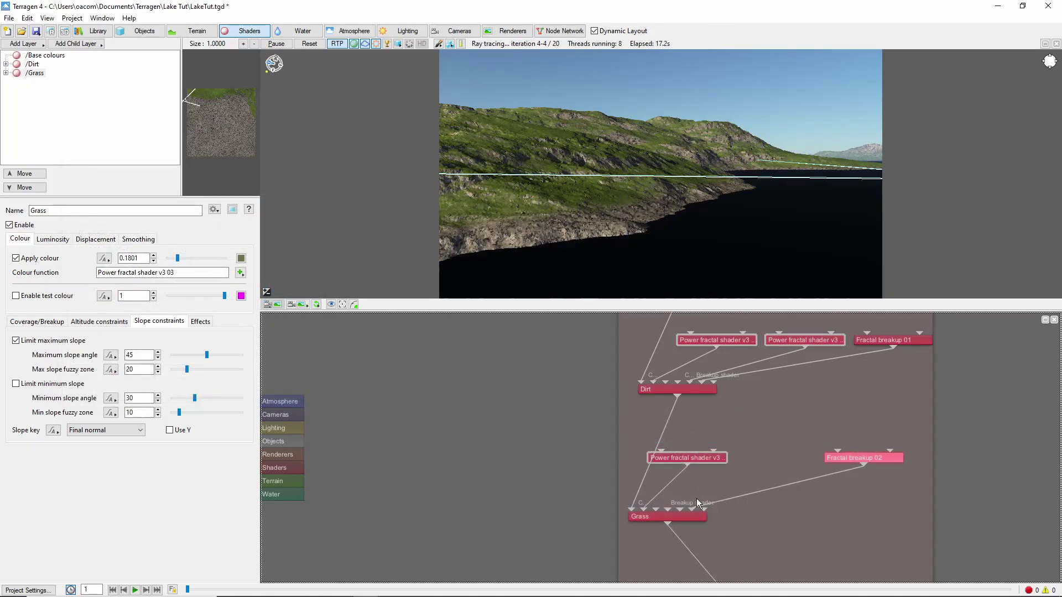
- Create Power fractal shader v3 04 as a child of Grass, beside Fractal breakup 02
right_click(680, 507)
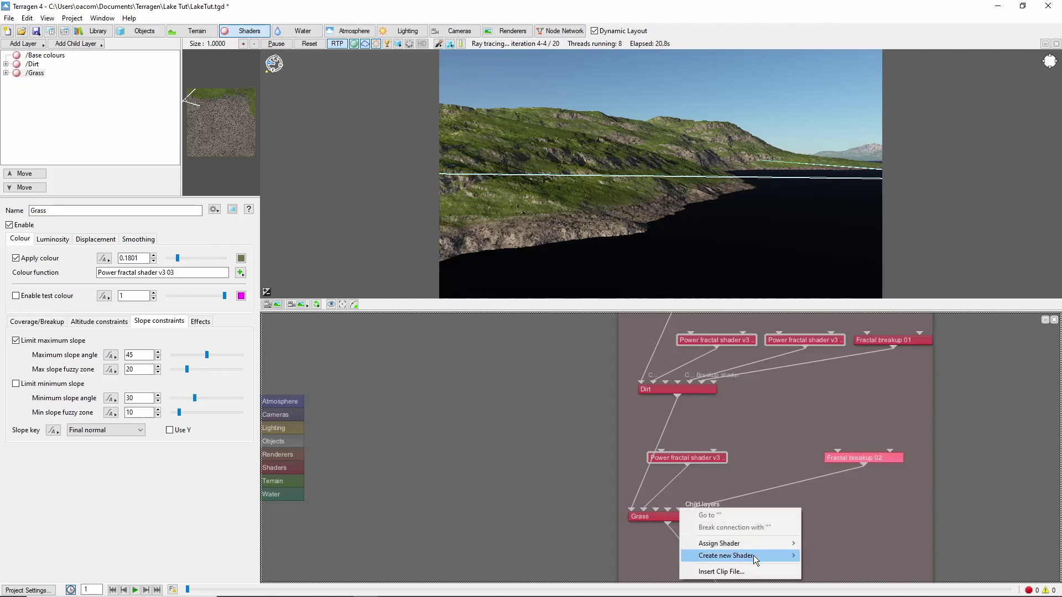
mouse_move(753, 556)
mouse_move(875, 495)
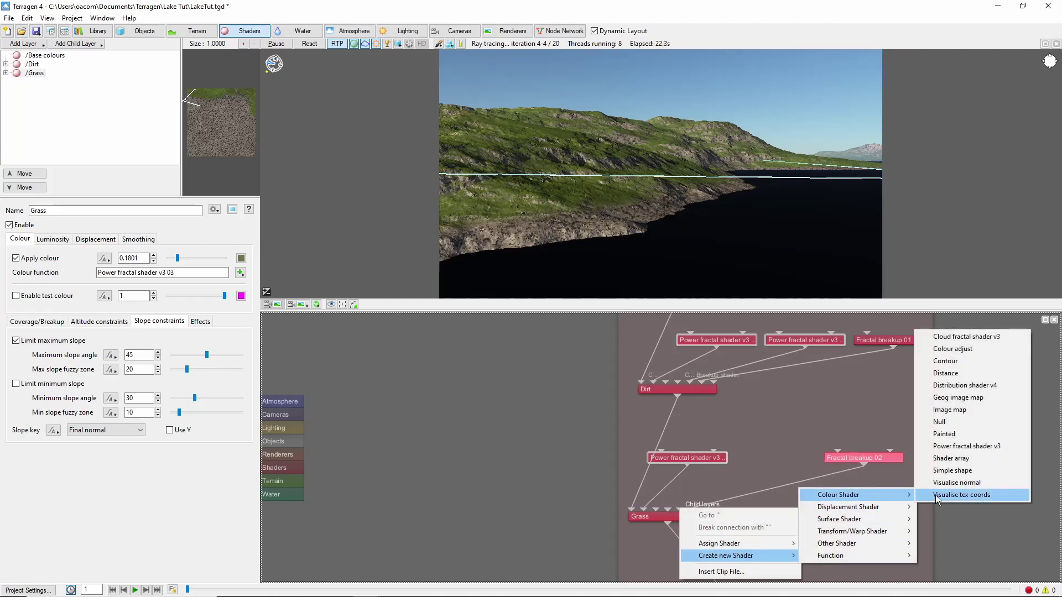
left_click(994, 448)
left_click_drag(706, 452, 805, 459)
double_click(805, 459)
- Set its high colour to olive green 92/109/7
left_click(110, 214)
left_click(303, 234)
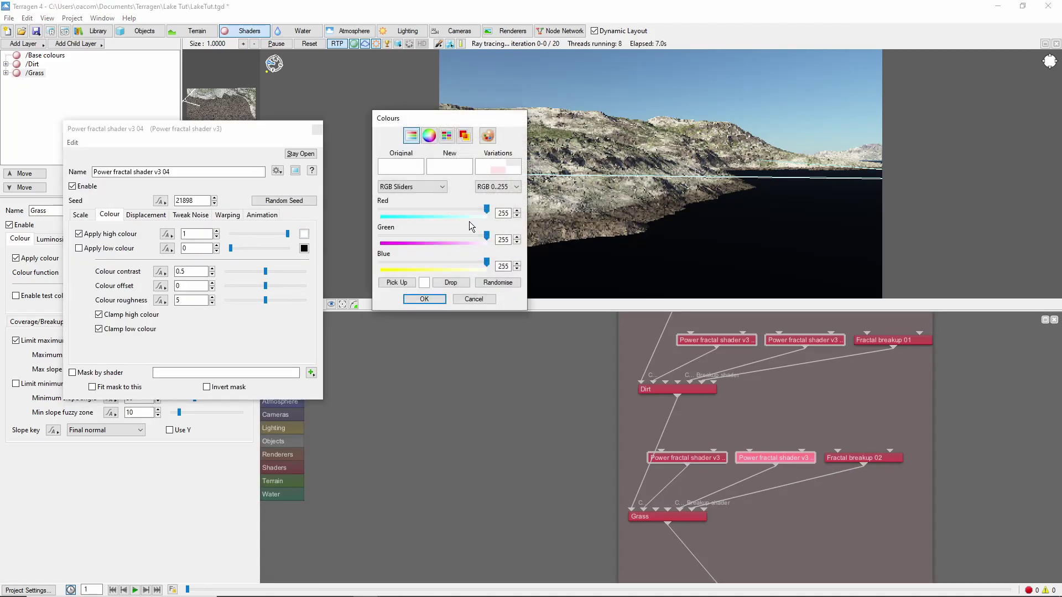
double_click(497, 215)
type("92")
key("Tab")
type("109")
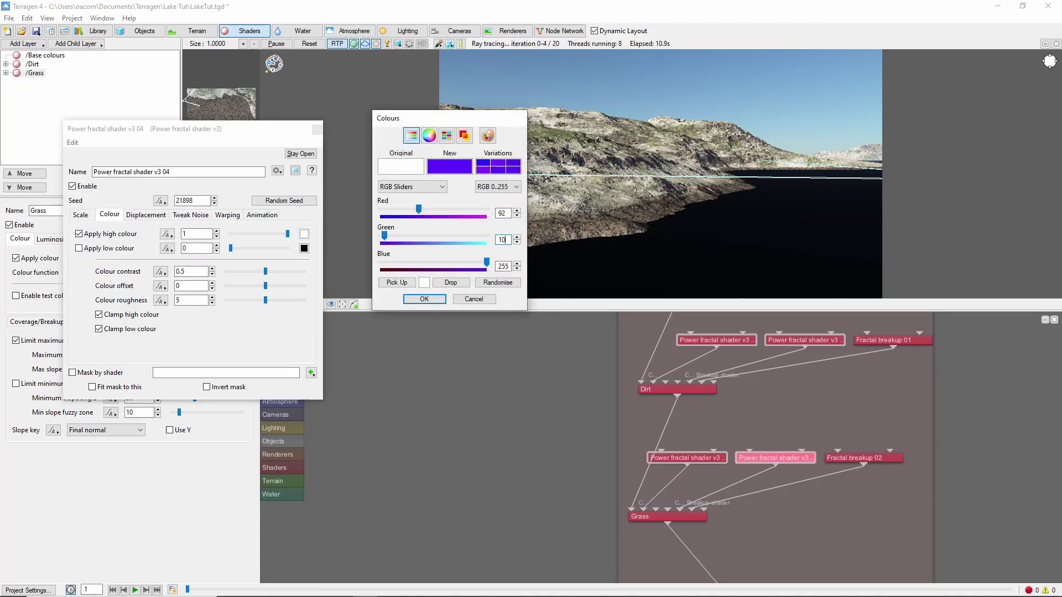
key("Tab")
type("7")
key("Return")
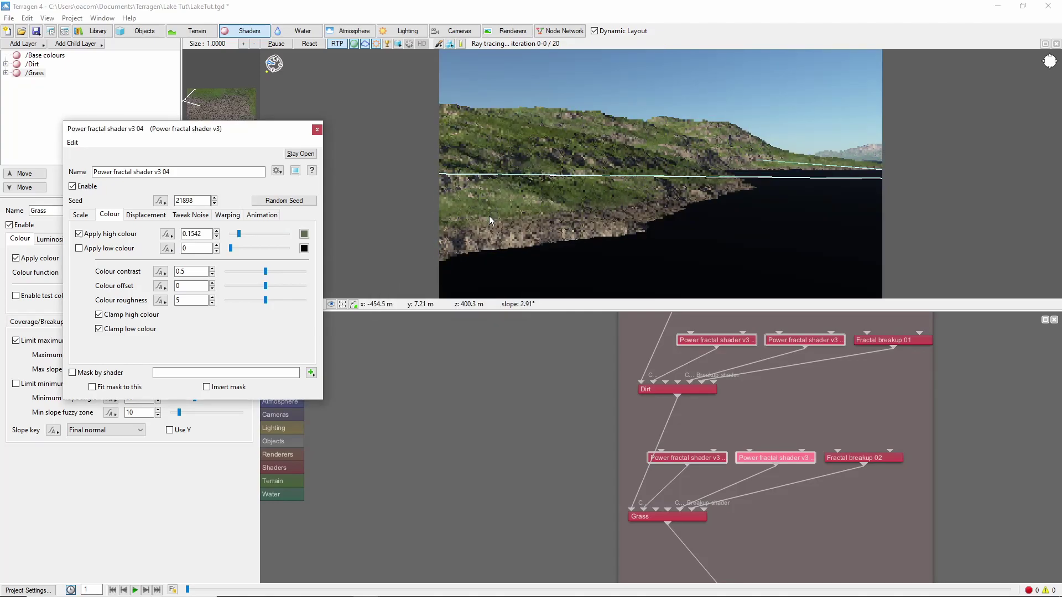
- Set colour contrast 0.73, colour offset -0.3 and colour roughness 7.43
left_click(193, 272)
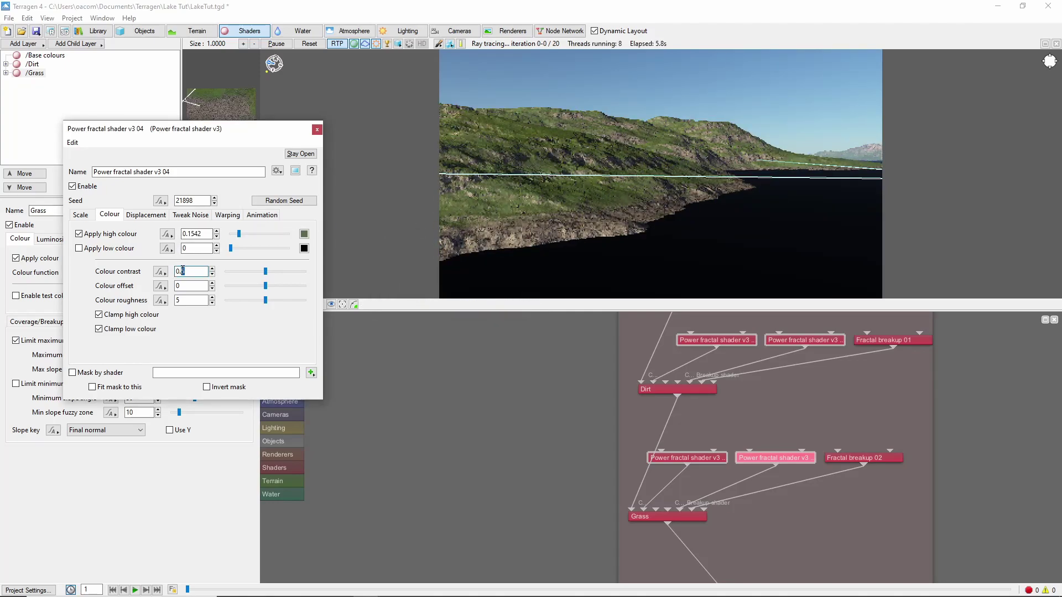
key("BackSpace")
type("73")
key("Tab")
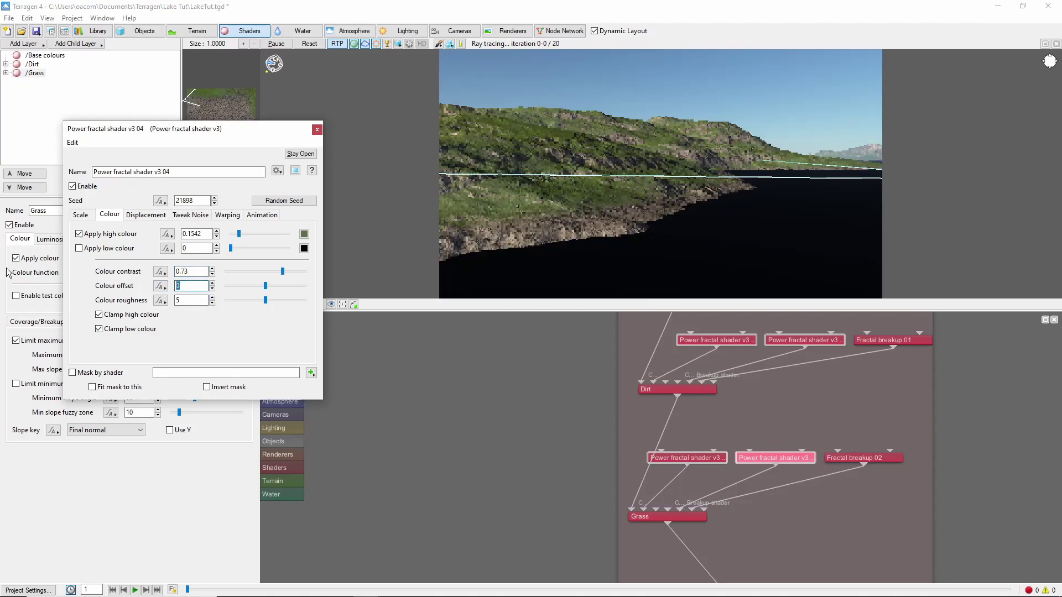
type("-0.3")
key("Tab")
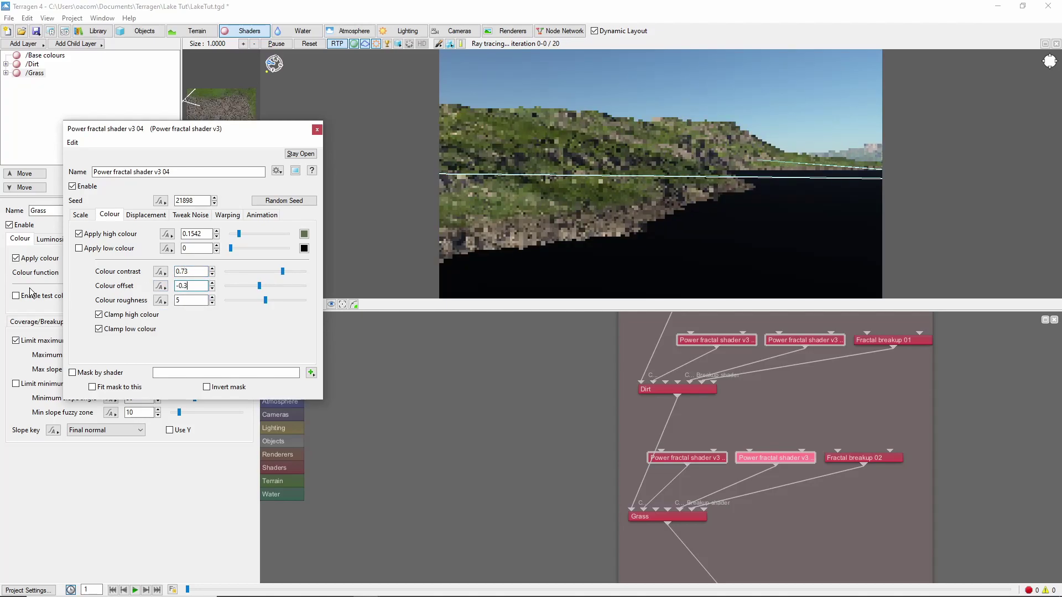
type("7.43")
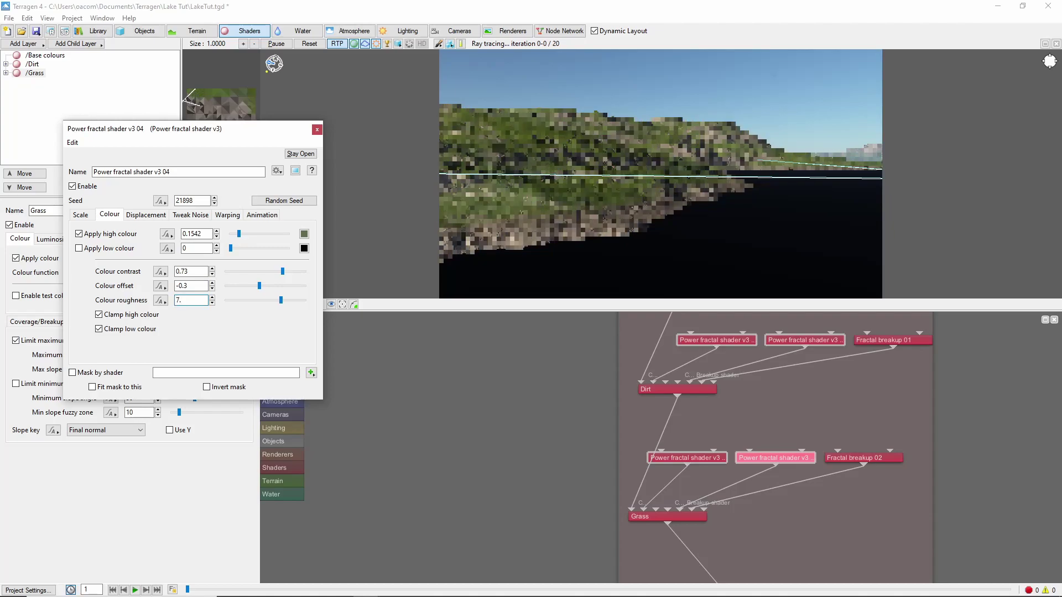
- Adjust the noise variation buoyancy and set clumping of variation to 0.48
left_click(191, 216)
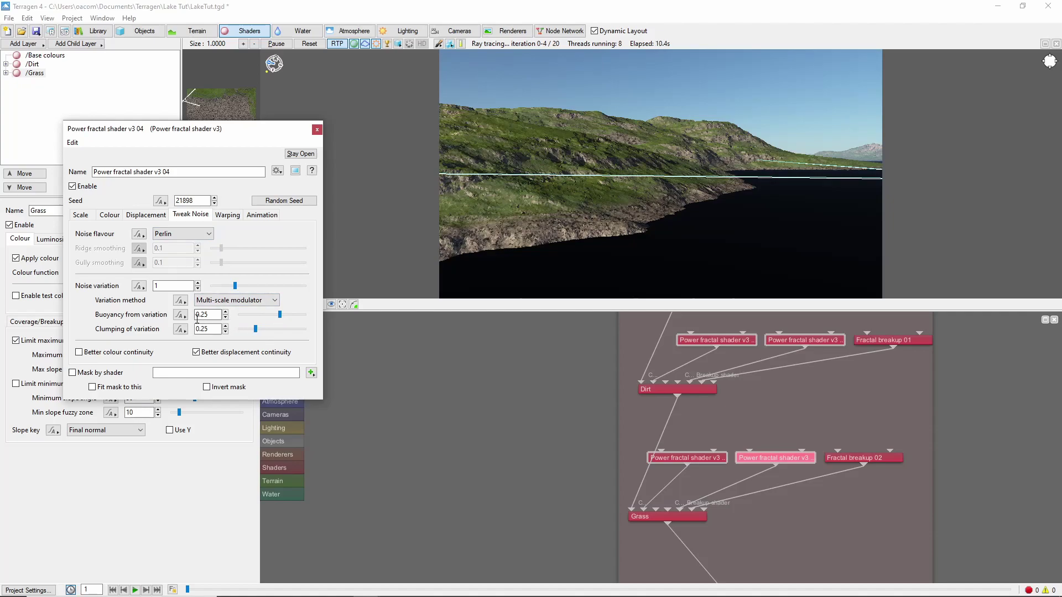
left_click_drag(209, 315, 202, 314)
type("525")
key("Tab")
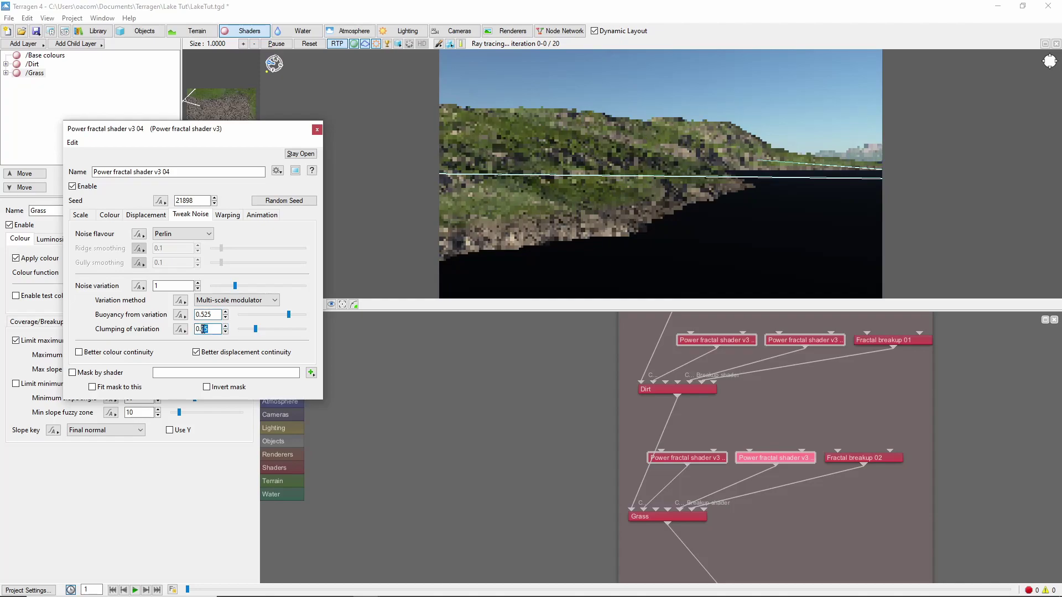
type("0.48")
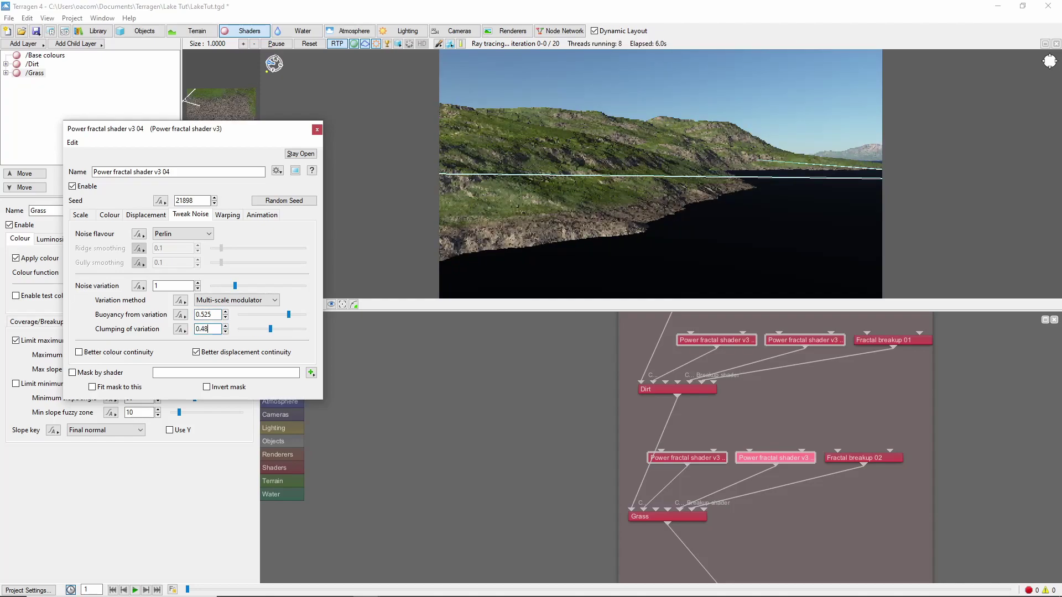
- Set the lead-in warp to 1 Octave Perlin warp with amount 1
left_click(228, 216)
left_click(196, 256)
left_click(188, 270)
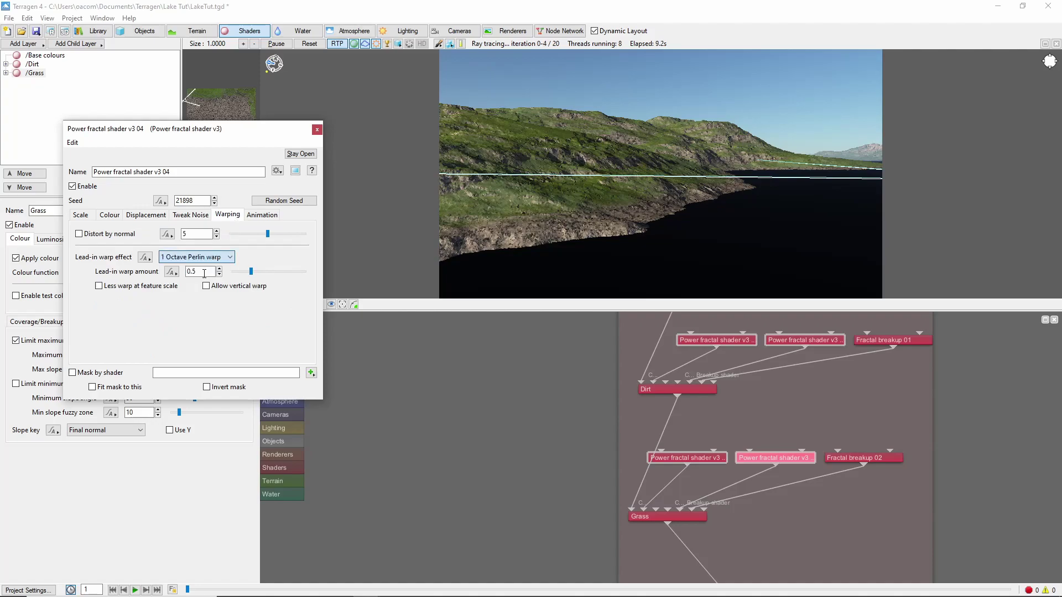
type("1")
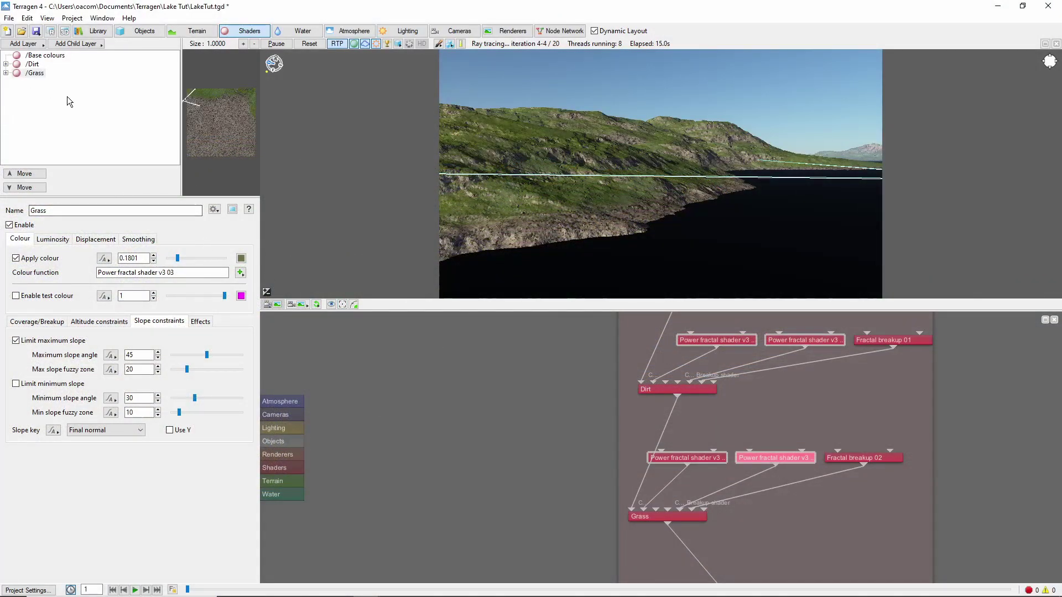
- Add a new surface layer and colour it dark mud brown (47/43/3)
left_click(40, 48)
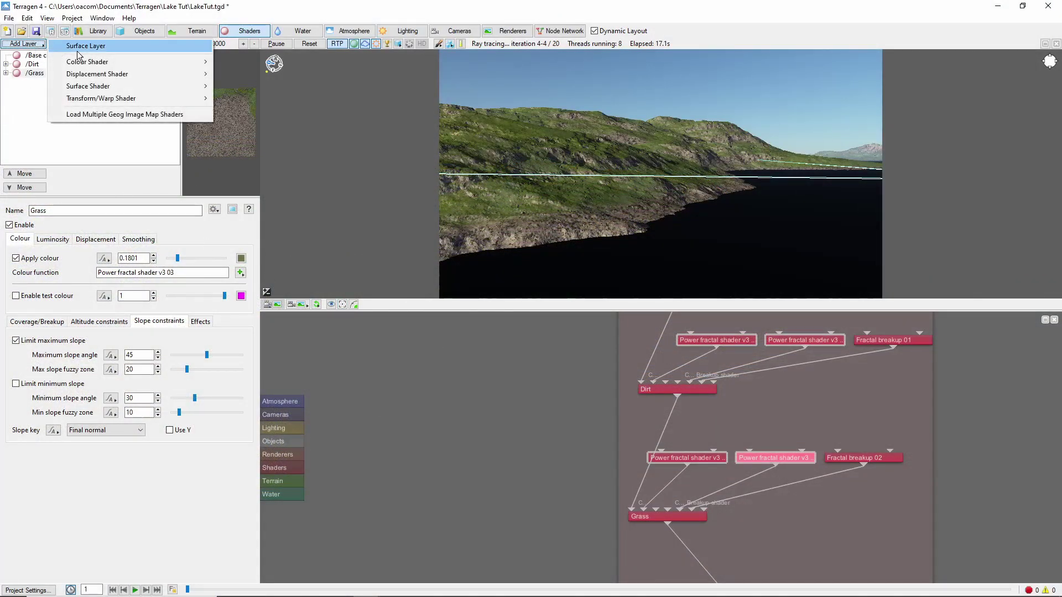
left_click(95, 50)
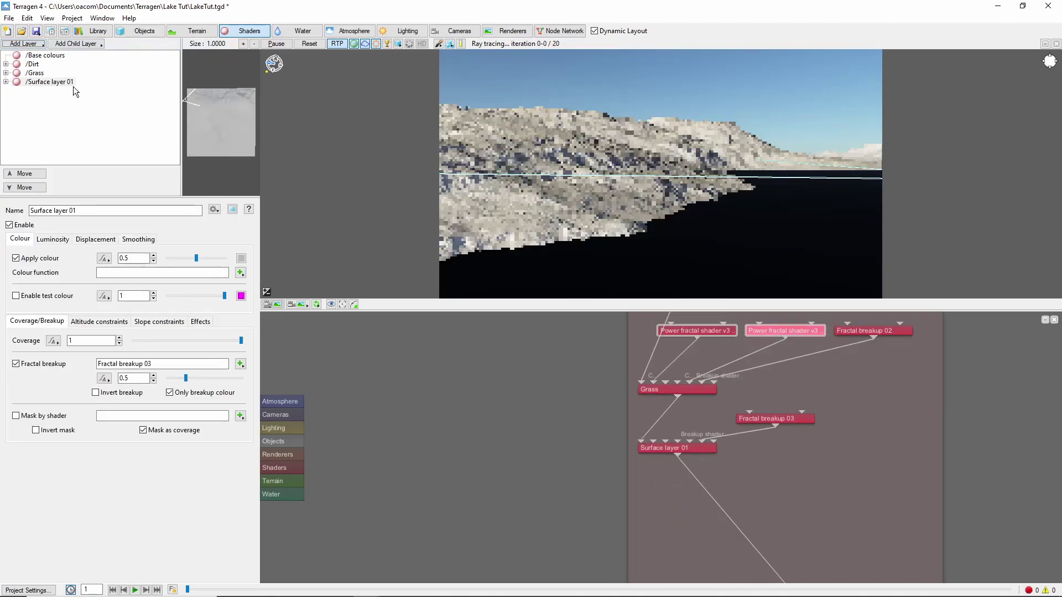
left_click(240, 259)
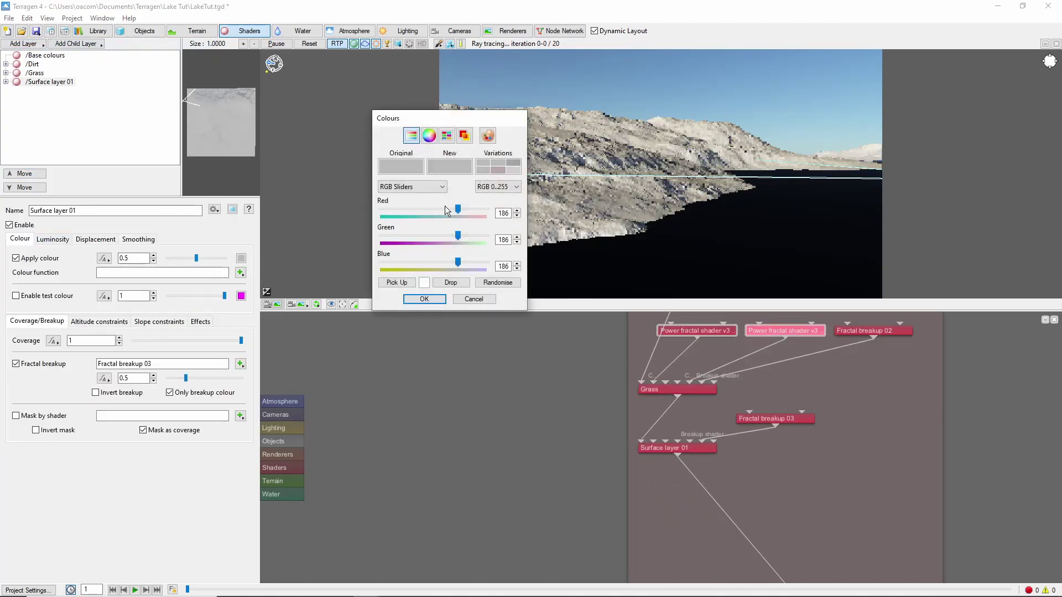
double_click(502, 214)
type("47")
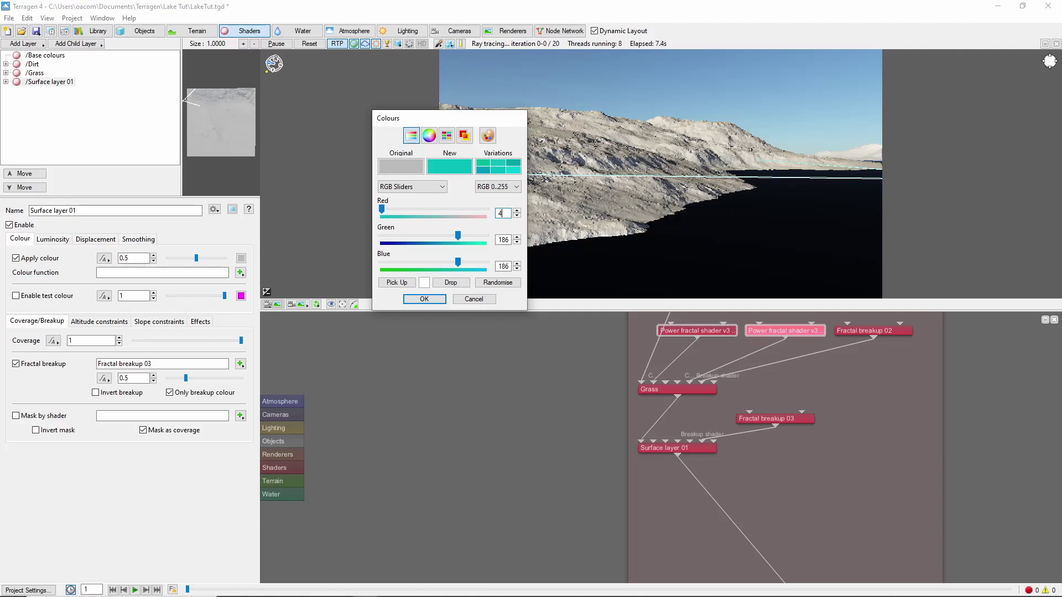
type("40")
key("Tab")
type("30")
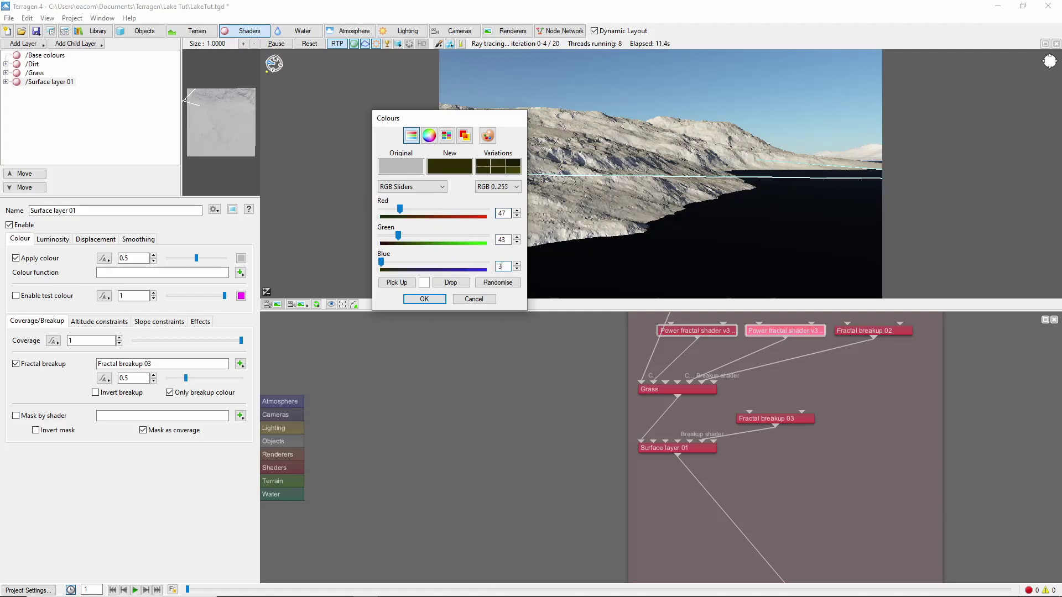
key("Return")
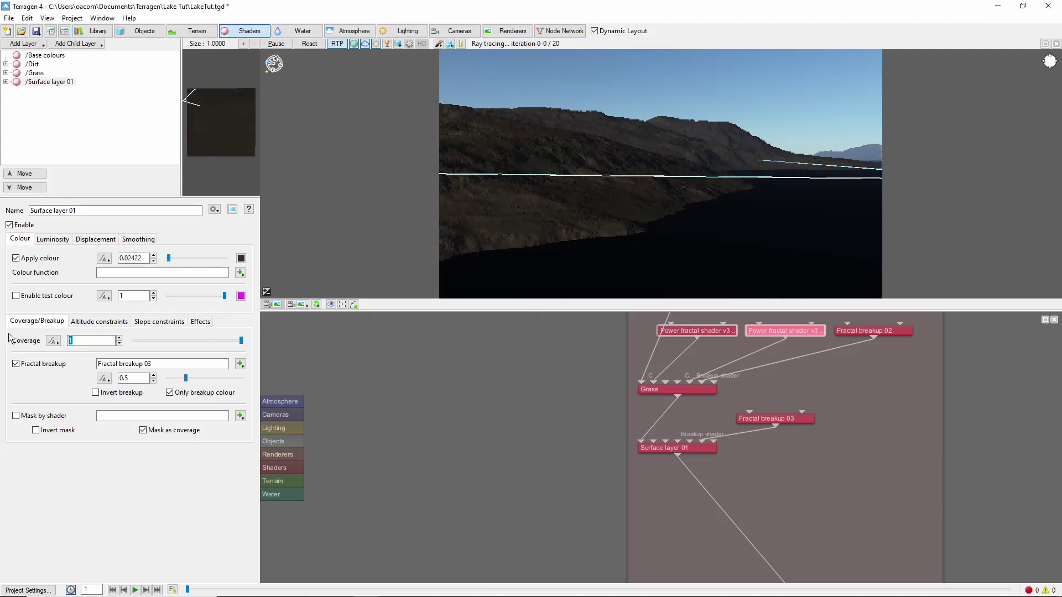
- Set the new surface layer's coverage to 0.9
type(".9")
key("Return")
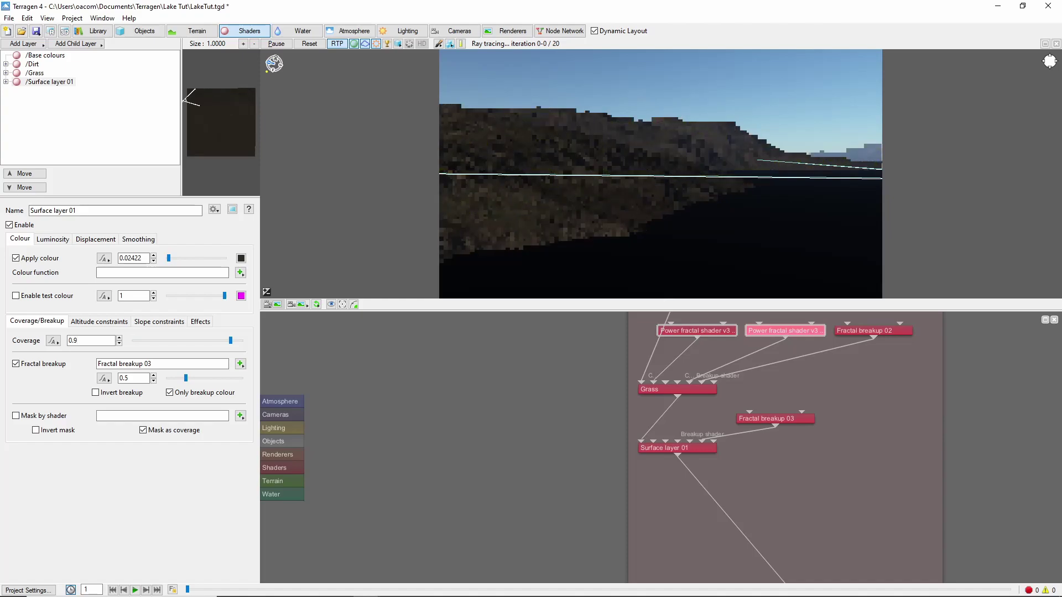
left_click(84, 322)
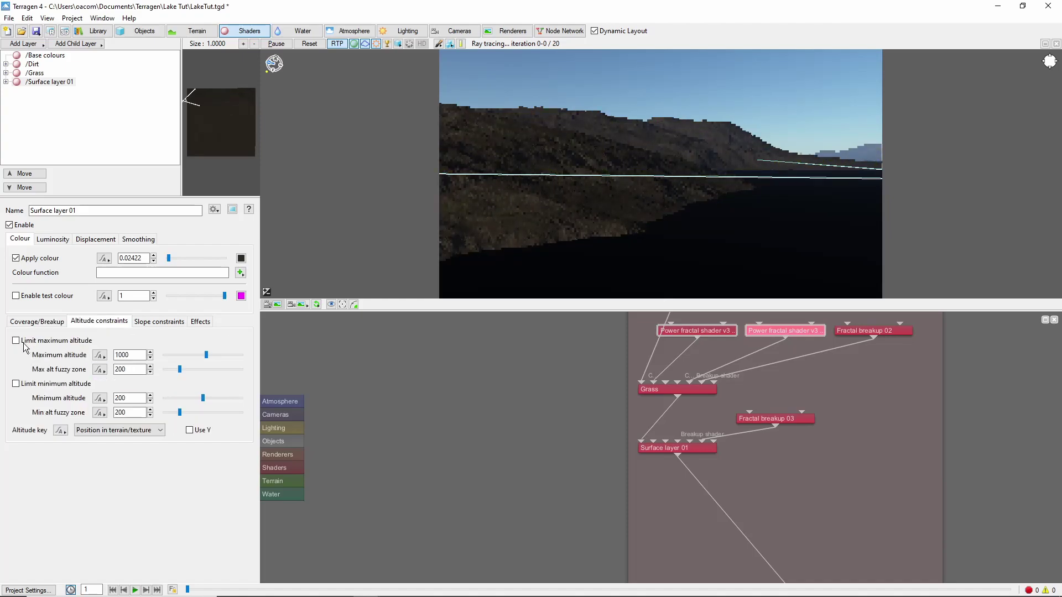
- Enable Limit maximum altitude at 2.5 and set the Max alt fuzzy zone to 0.7
double_click(125, 355)
type("2.5")
key("Tab")
type("0.8")
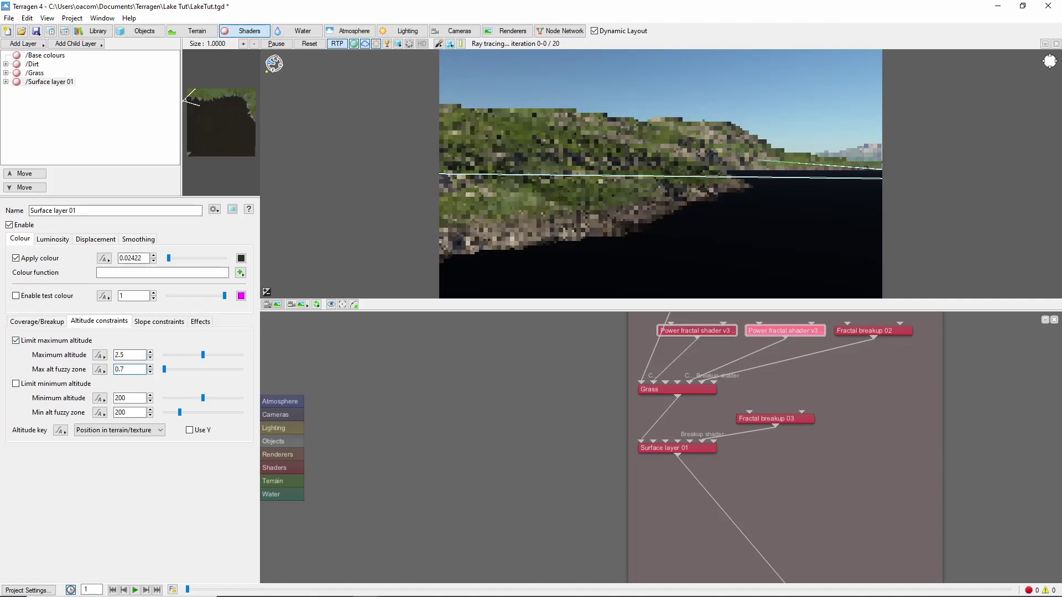
key("BackSpace")
type("7")
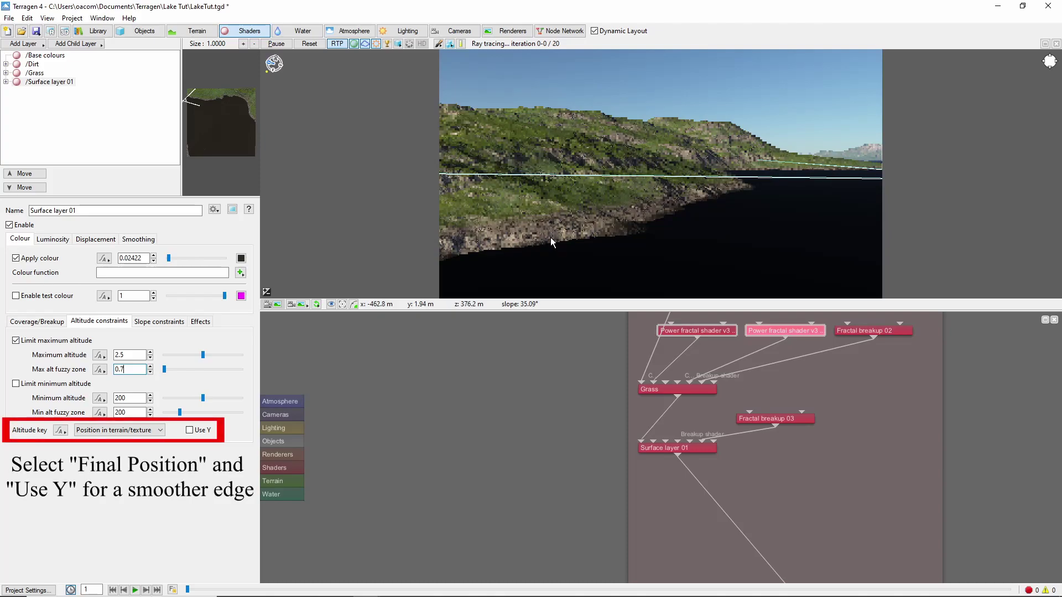